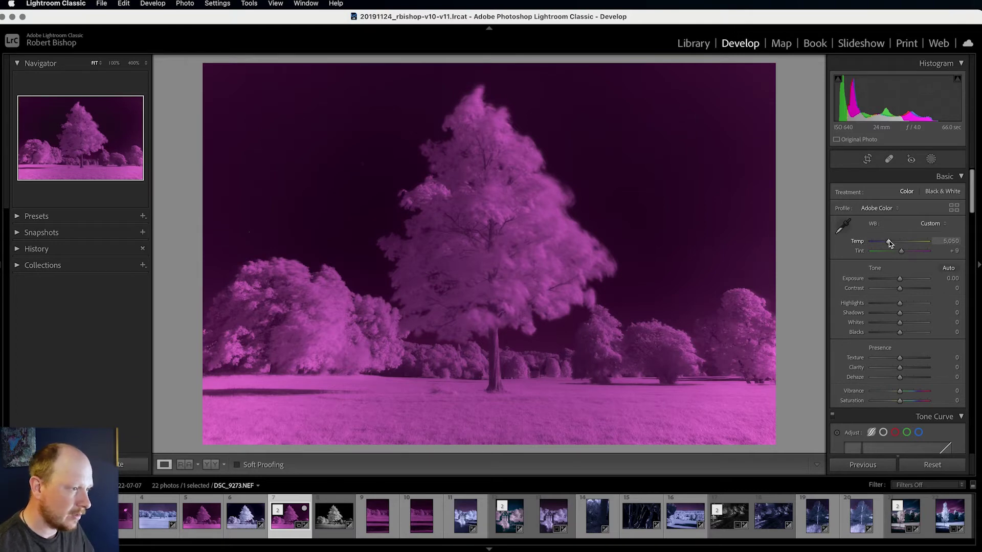
Cool the white balance to Temp 2,420 and Tint −117 so the magenta turns blue-white
mouse_move(890, 244)
left_mouse_down()
mouse_move(879, 245)
mouse_move(898, 251)
mouse_move(875, 245)
left_mouse_up()
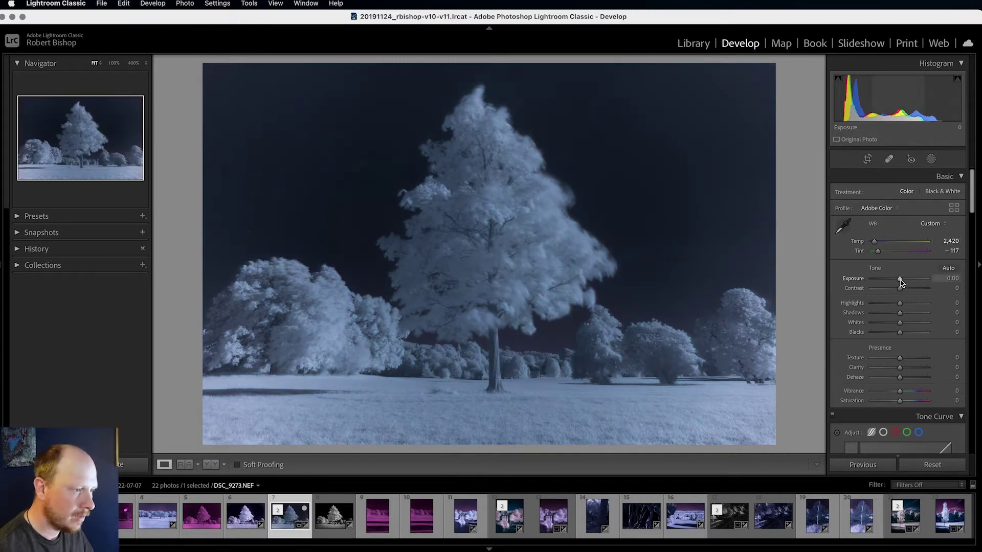
Set Exposure +1.25, Contrast +16, Highlights −60 and Blacks −40 in the Basic panel
left_click_drag(900, 281, 904, 282)
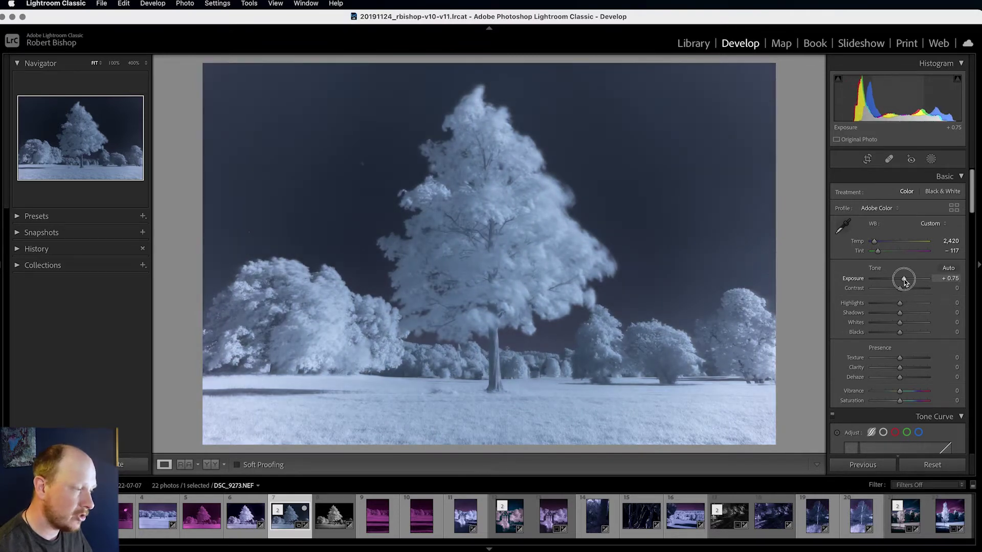
left_click_drag(905, 282, 907, 281)
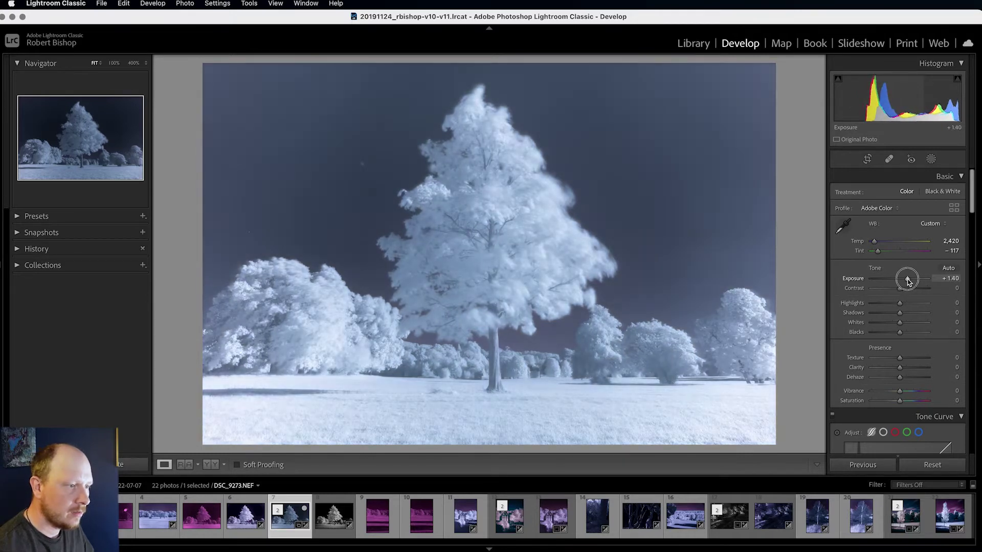
left_click_drag(908, 281, 889, 335)
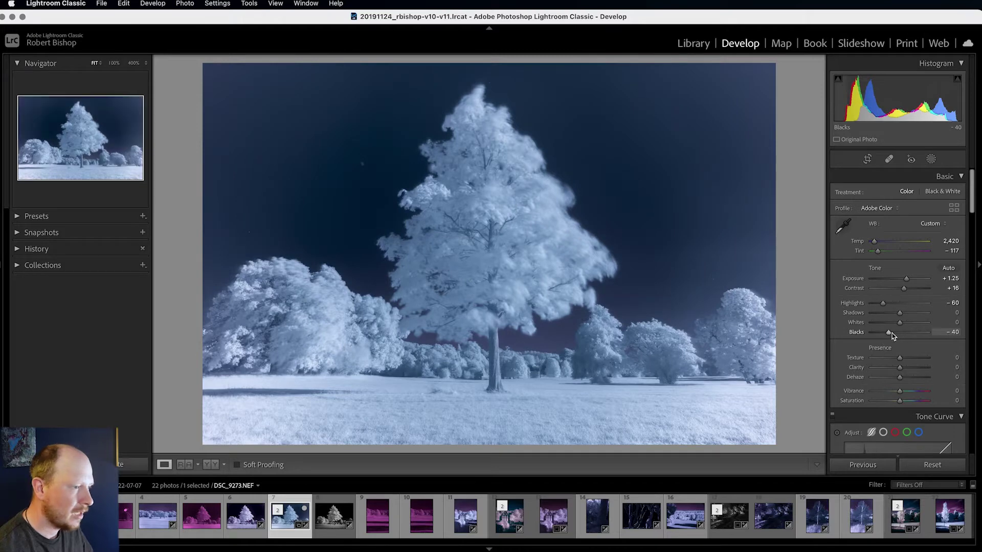
Add Dehaze +20 and Vibrance +15, and raise Shadows to +23 and Whites to +50
scroll(900, 358, "down", 1)
left_click_drag(901, 376, 904, 390)
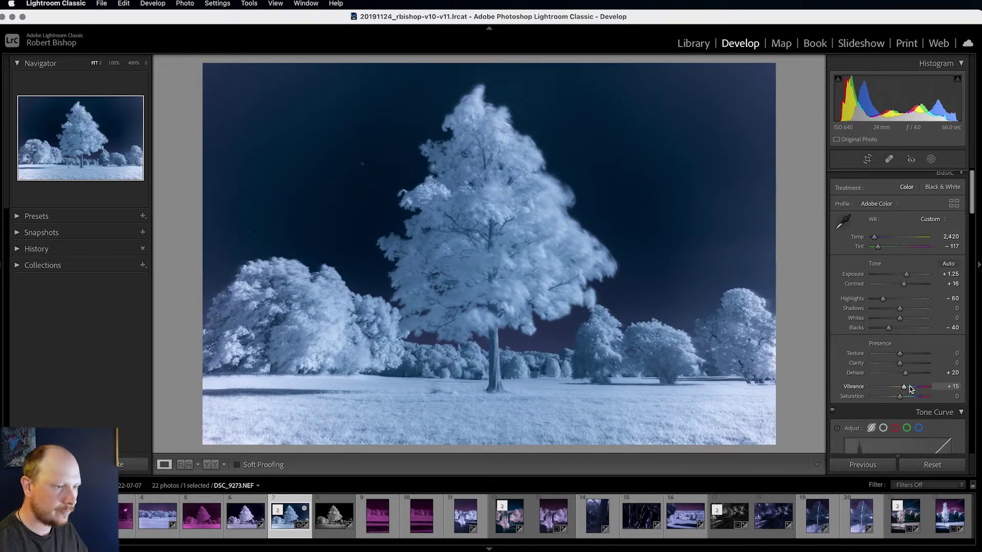
left_click_drag(899, 309, 905, 310)
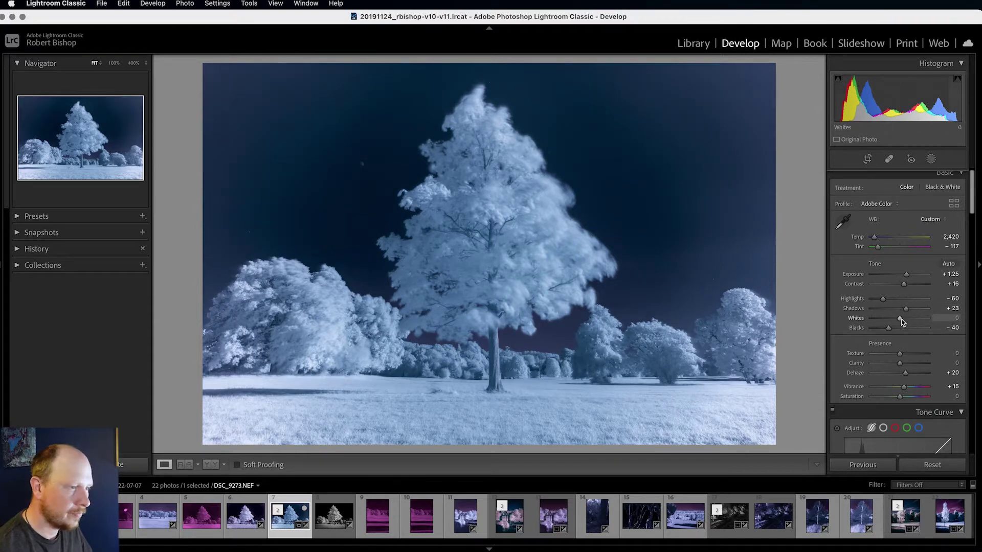
left_click_drag(901, 320, 915, 321)
Warm the white balance to Temp 2,965, Tint −112 and lift Shadows to +52
scroll(904, 319, "up", 1)
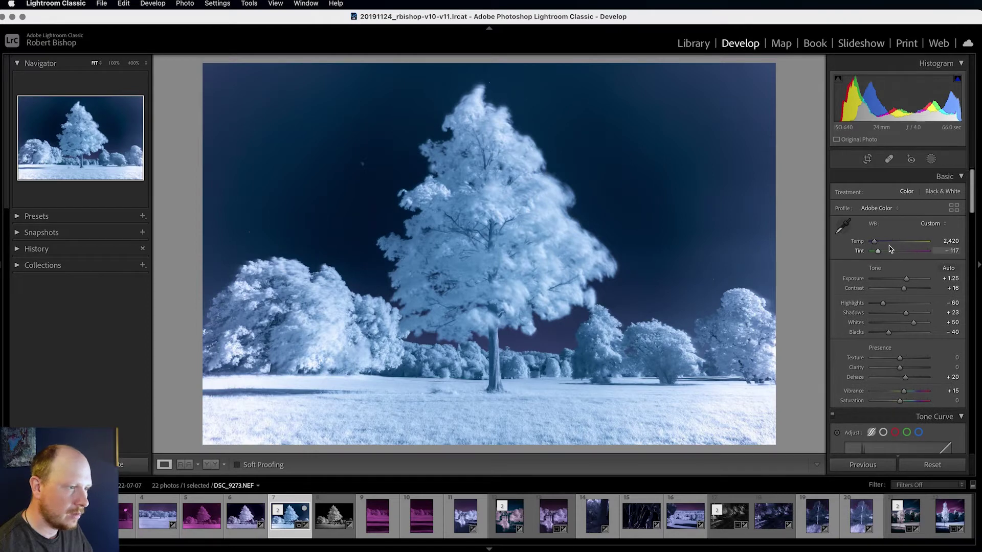
left_click_drag(875, 245, 881, 252)
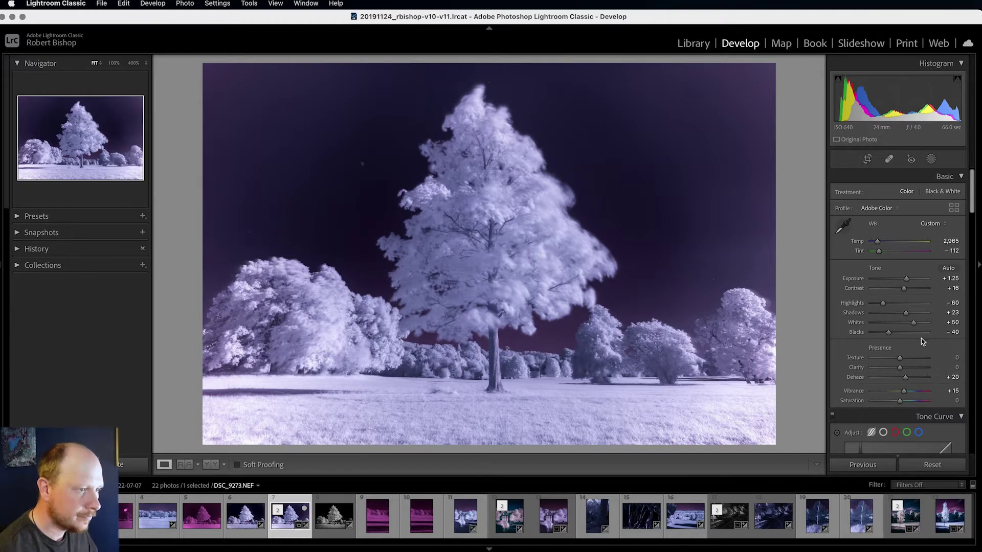
left_click_drag(906, 313, 914, 317)
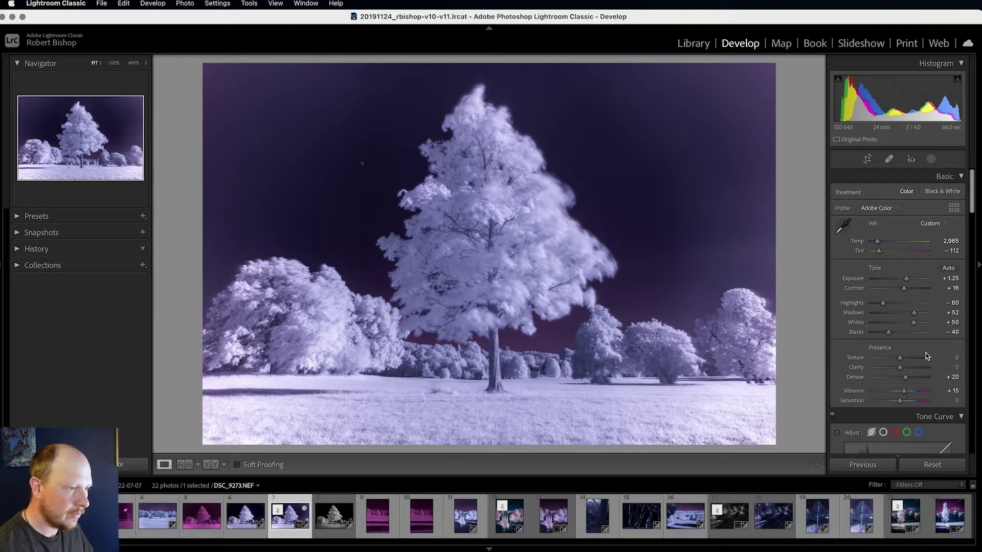
Set Lens Corrections manual vignetting to Amount −46 with Midpoint 1
scroll(927, 357, "down", 15)
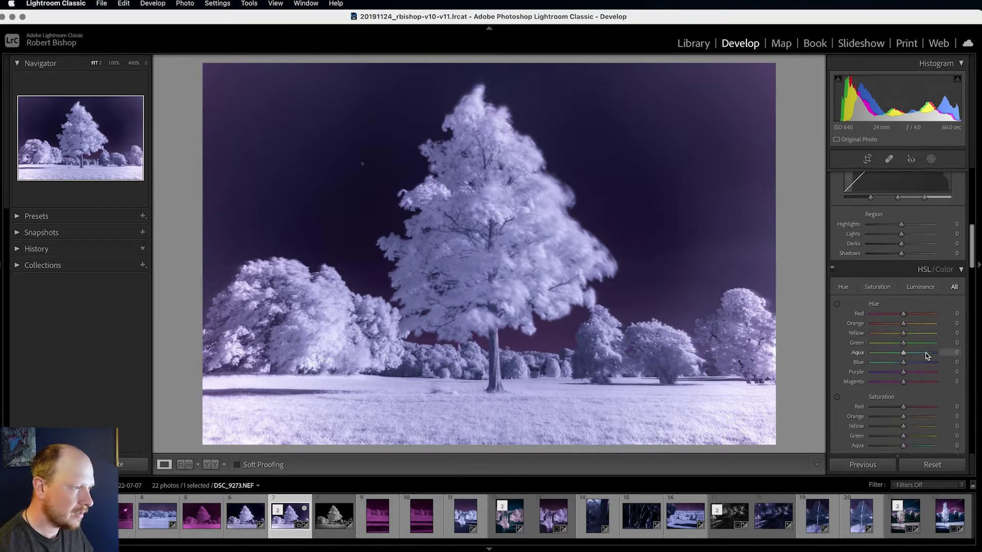
scroll(927, 356, "down", 5)
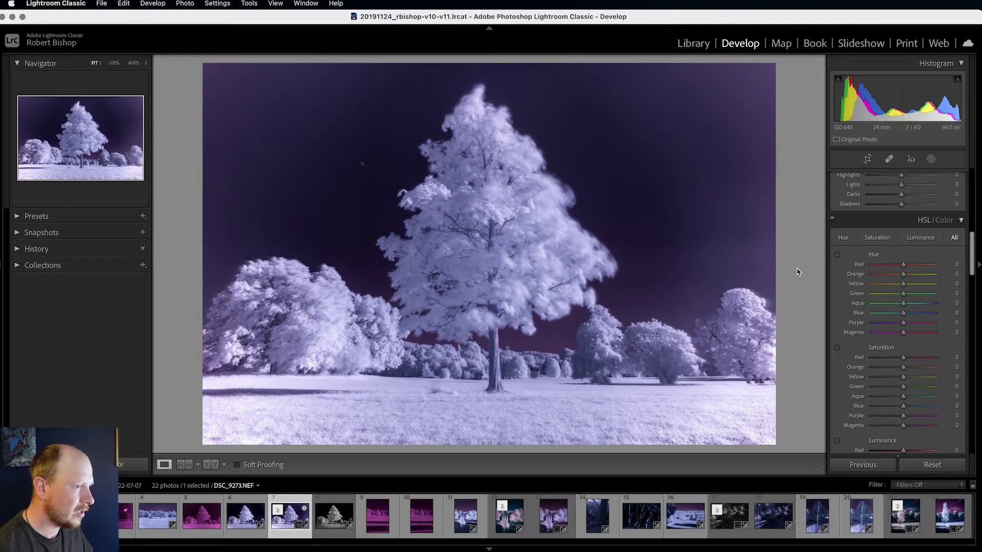
scroll(868, 335, "down", 3)
scroll(867, 335, "down", 10)
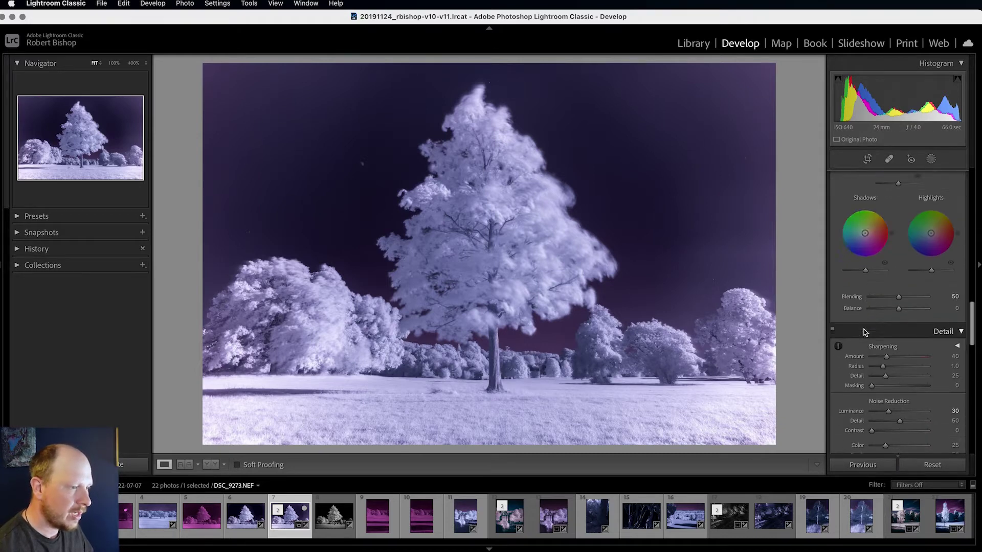
scroll(864, 333, "down", 6)
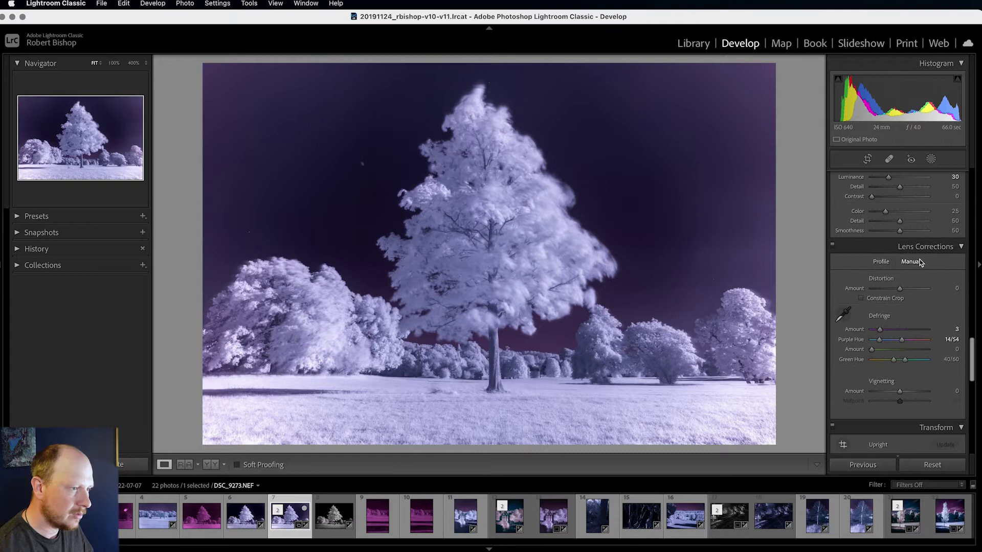
scroll(929, 304, "down", 1)
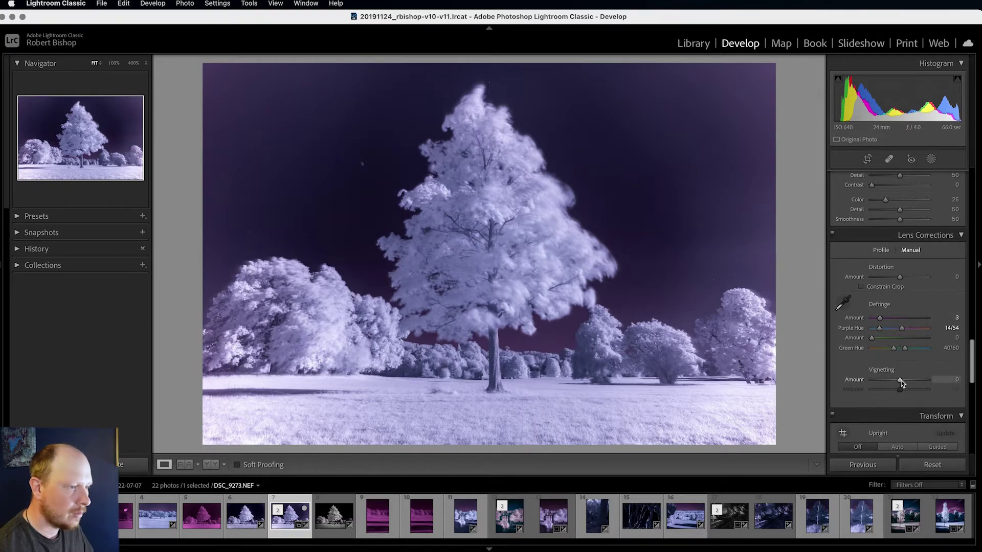
scroll(901, 378, "down", 1)
left_click_drag(899, 365, 876, 366)
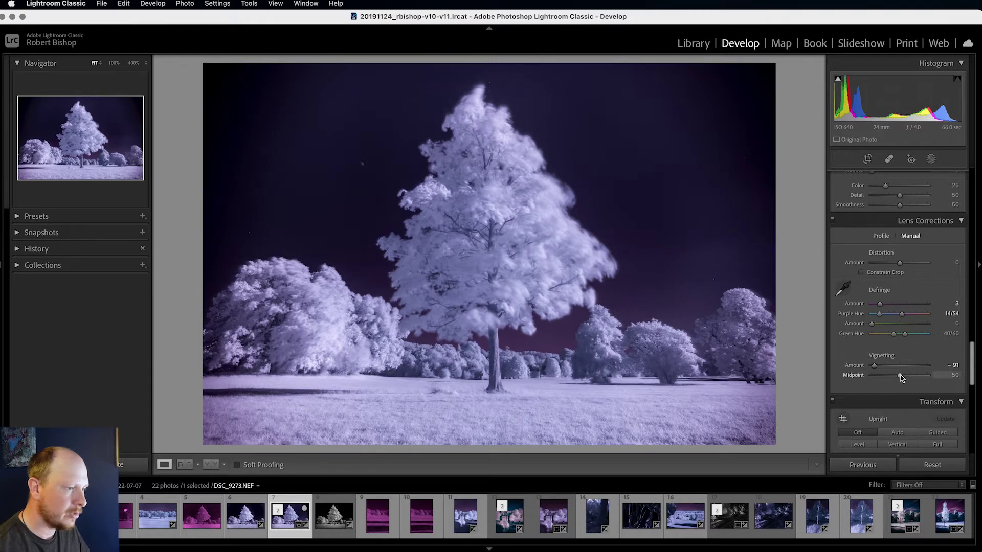
mouse_move(899, 376)
left_mouse_down()
mouse_move(877, 376)
mouse_move(876, 365)
mouse_move(884, 368)
mouse_move(872, 377)
mouse_move(888, 370)
left_mouse_up()
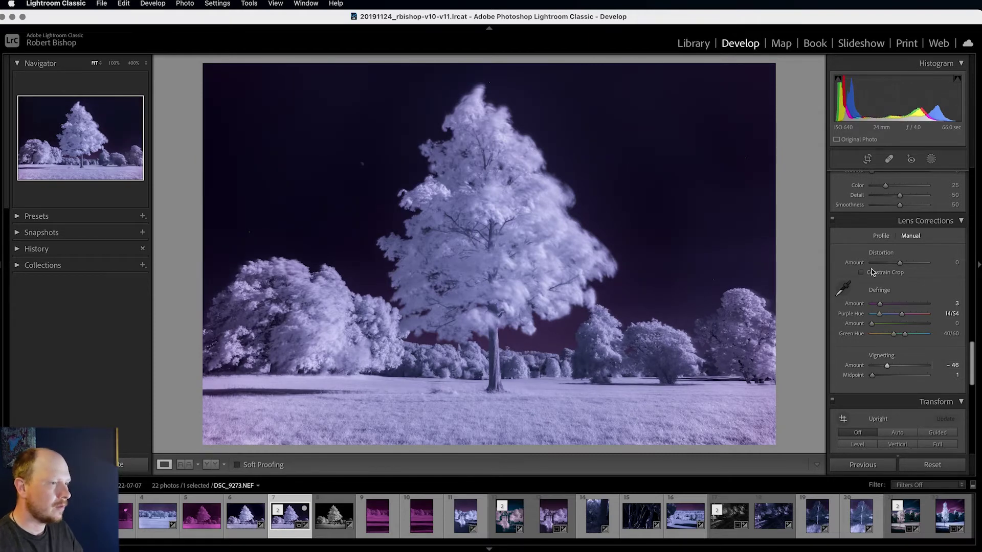
Compare the photo with Lens Corrections off and on, then edit it in Photoshop (Cmd+E)
left_click(832, 221)
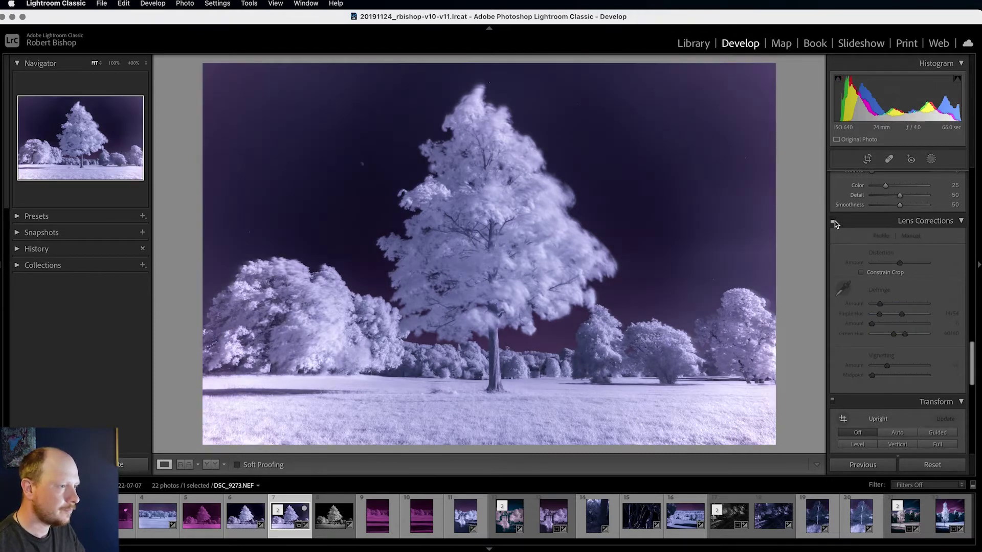
left_click(832, 222)
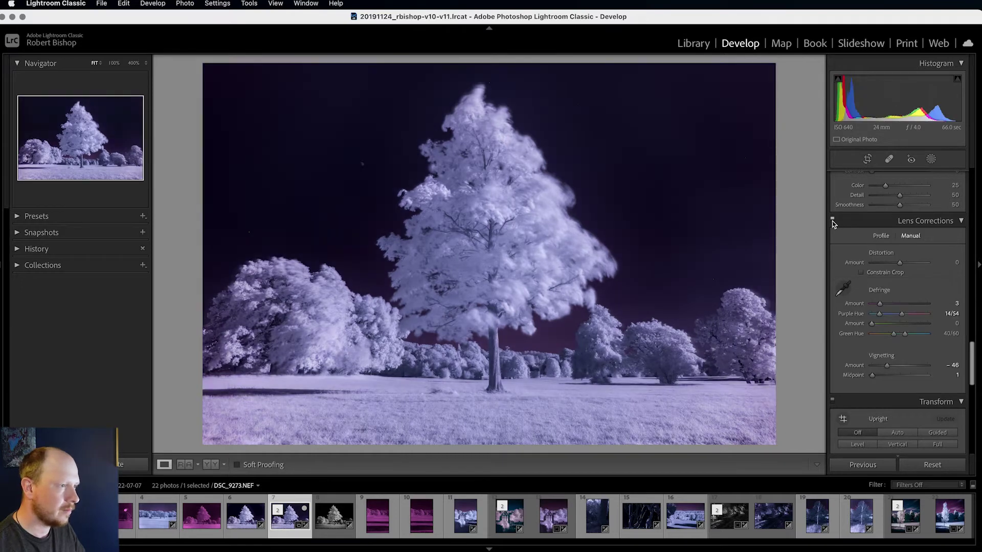
left_click(832, 222)
left_click(832, 222)
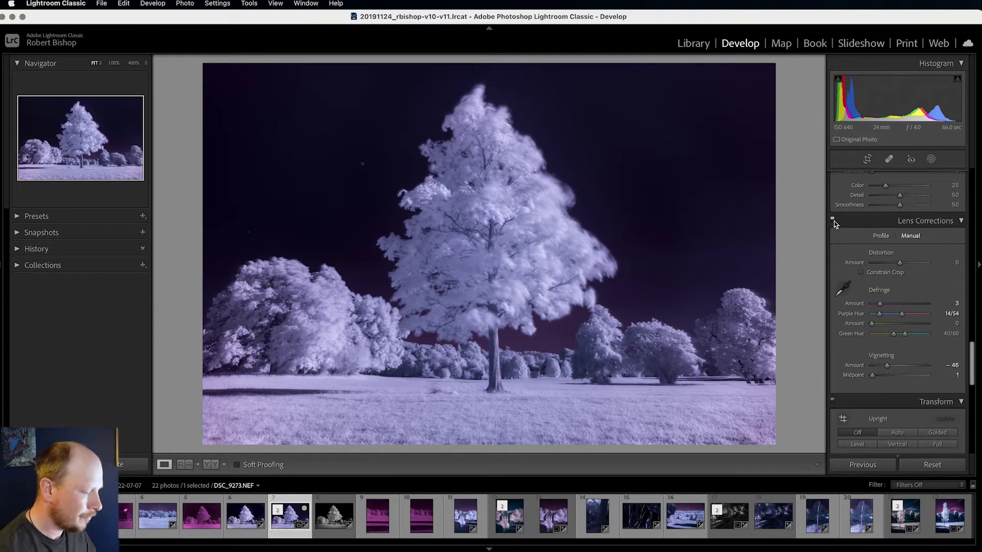
key("super+e")
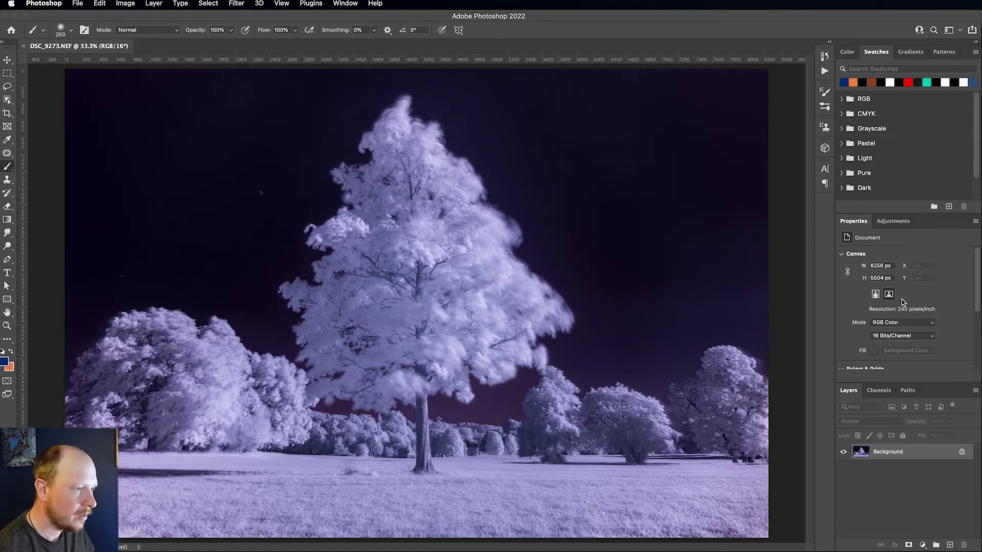
Add a Channel Mixer 1 adjustment layer above the Background from the Adjustments panel
left_click(894, 221)
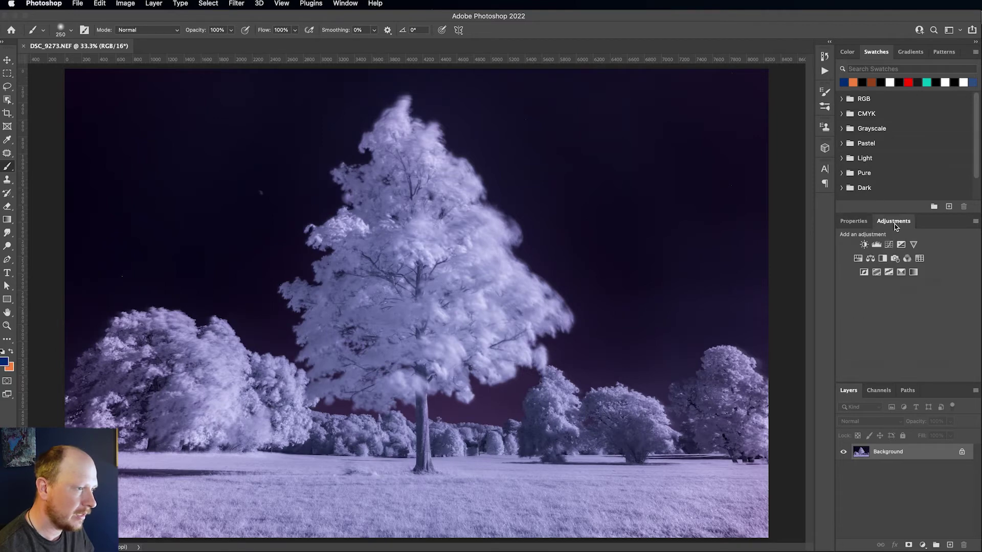
left_click(907, 259)
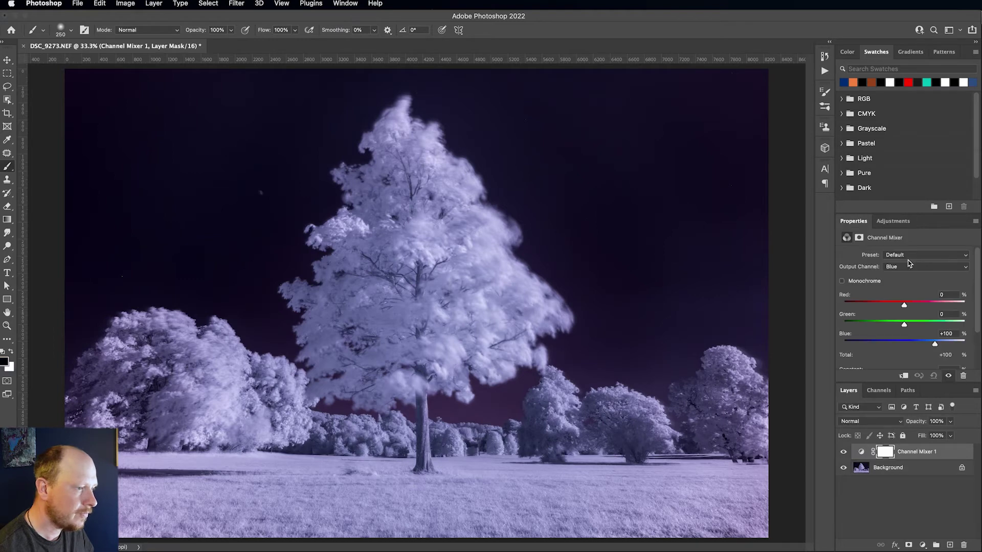
left_click(137, 5)
mouse_move(138, 34)
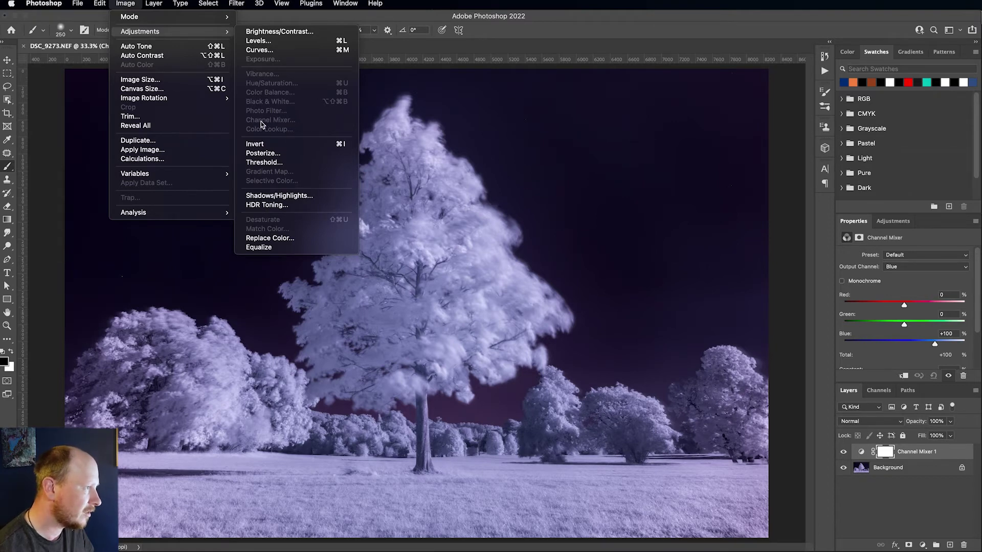
left_click(856, 500)
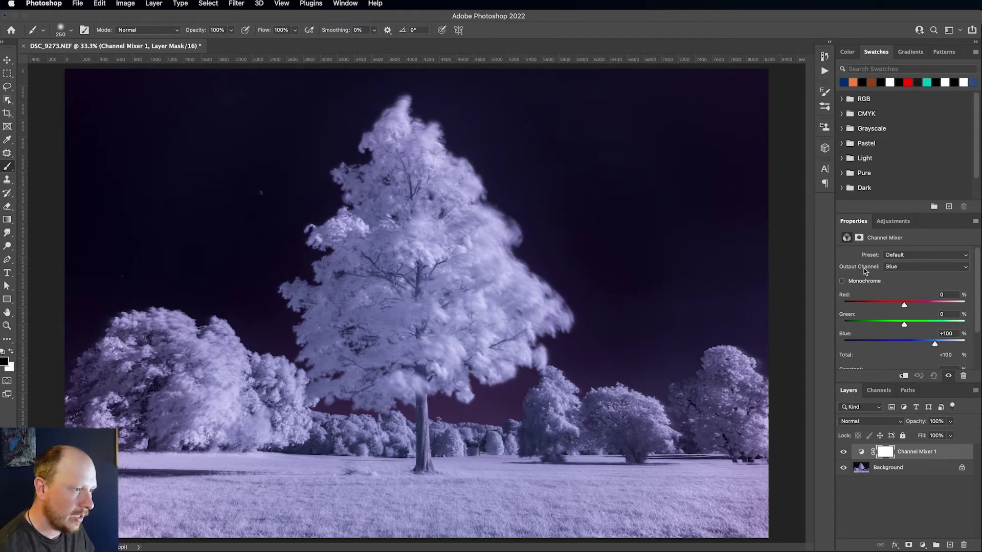
Set the Red output channel to Red 0 and Blue +100
left_click(900, 268)
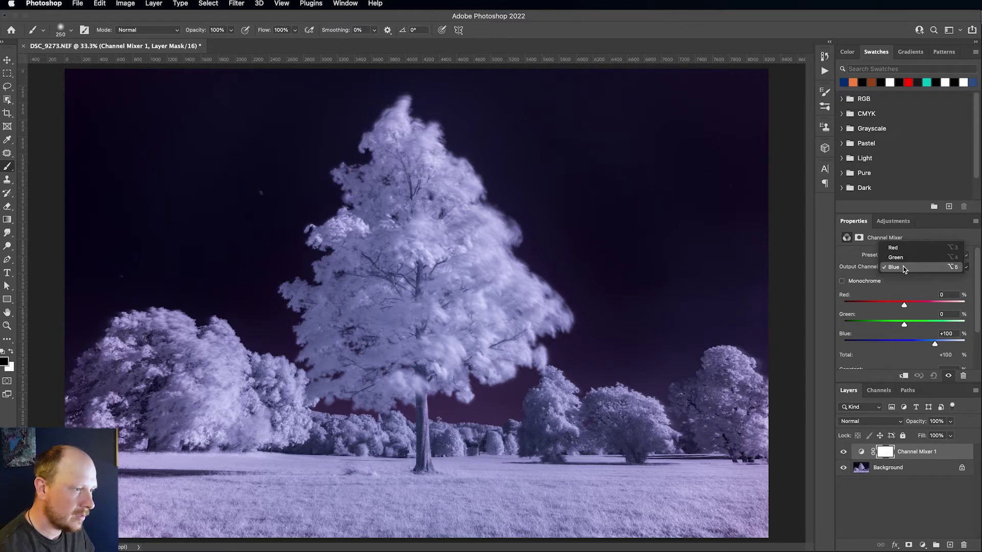
left_click(899, 249)
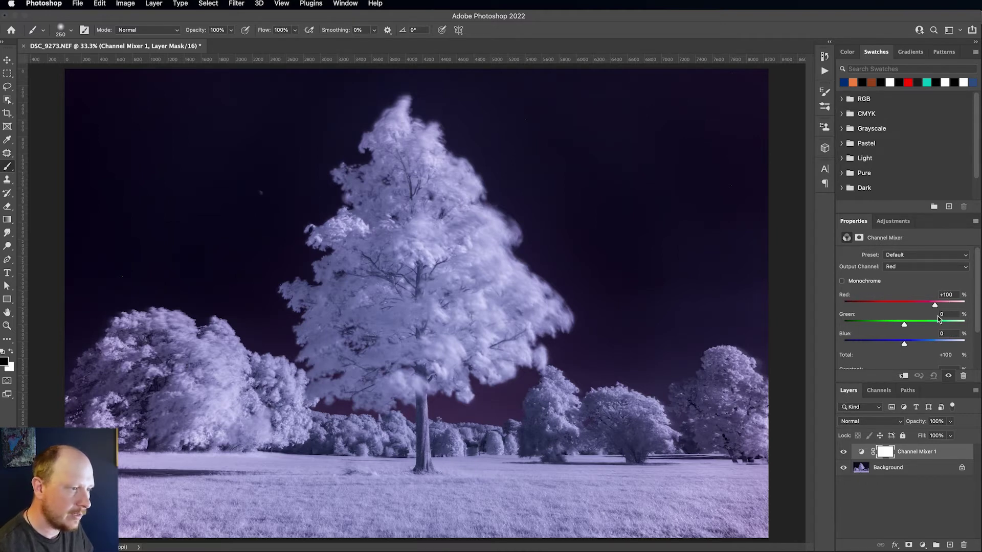
left_click(954, 295)
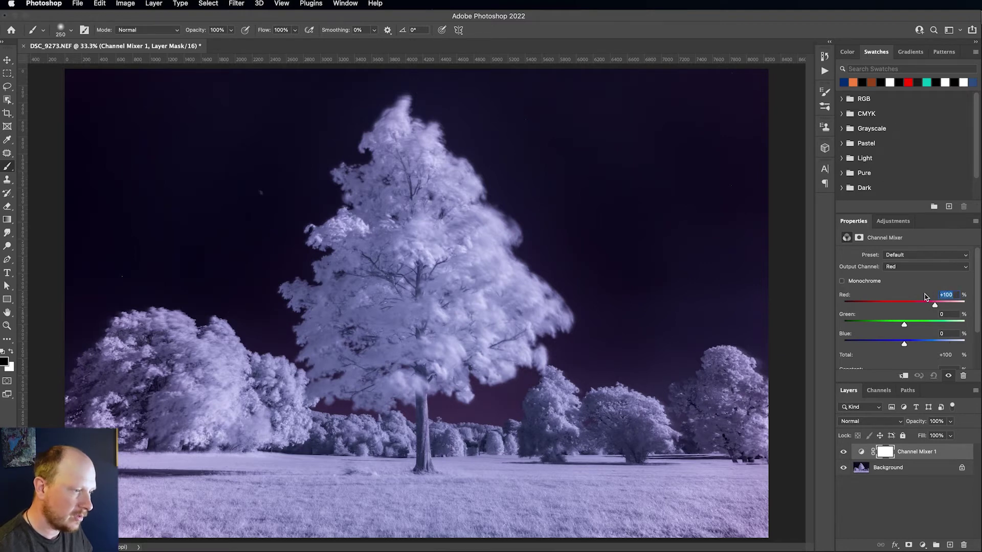
type("0")
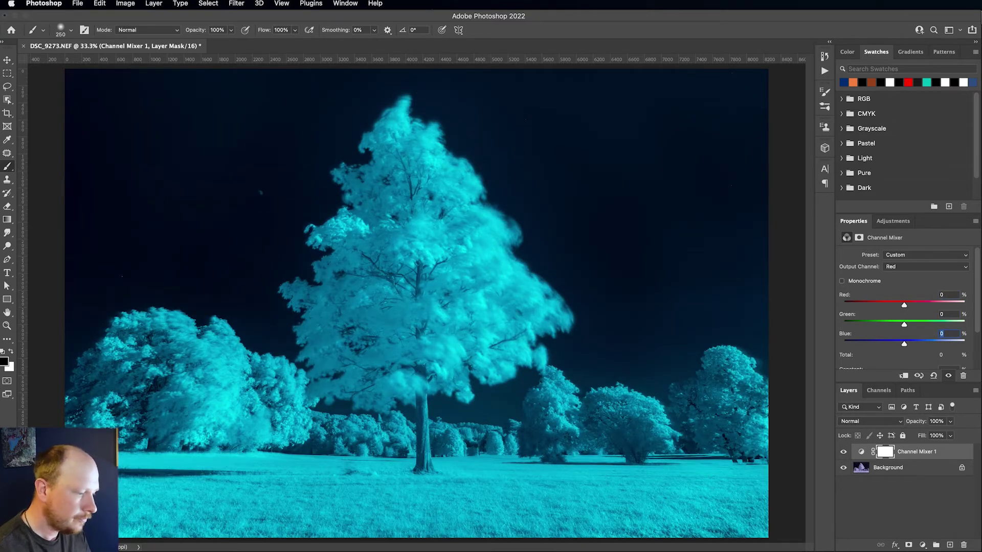
type("100")
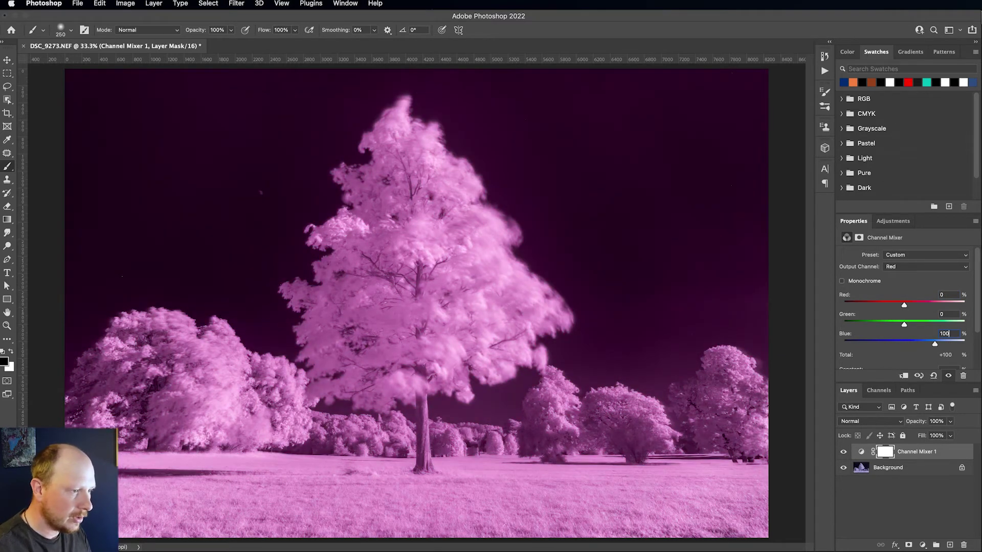
Set the Blue output channel to Red +100 and Blue 0
left_click(909, 266)
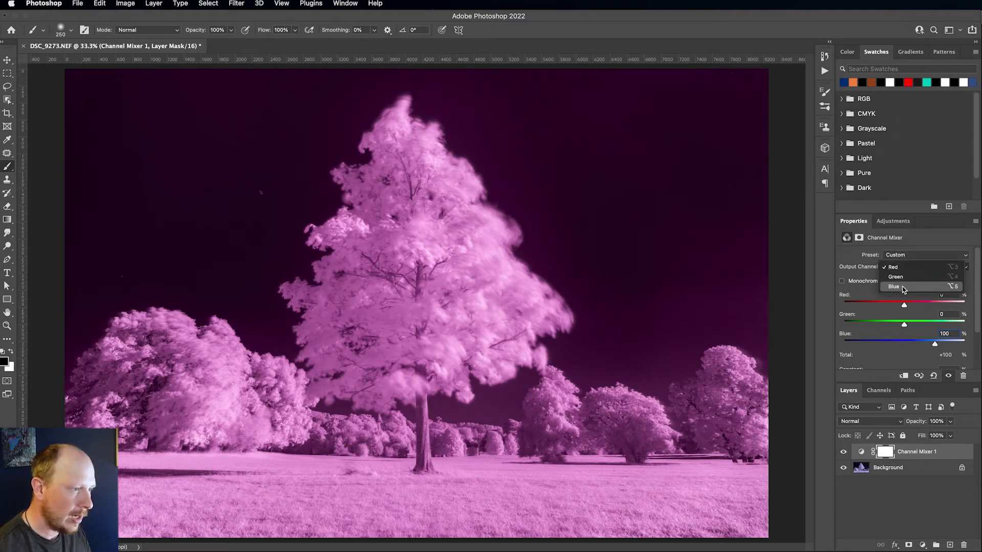
left_click(894, 286)
left_click(945, 295)
type("1")
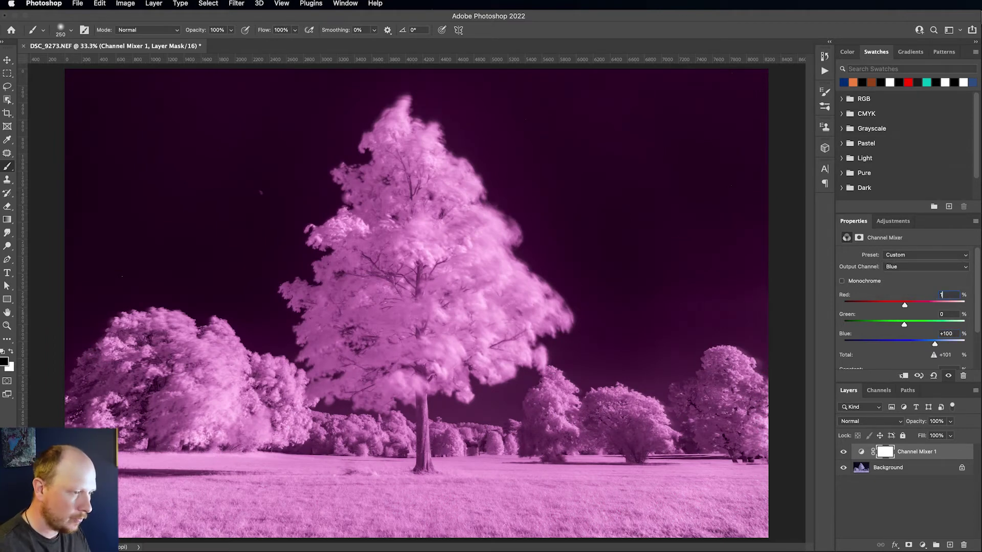
type("00")
key("Tab")
key("Tab")
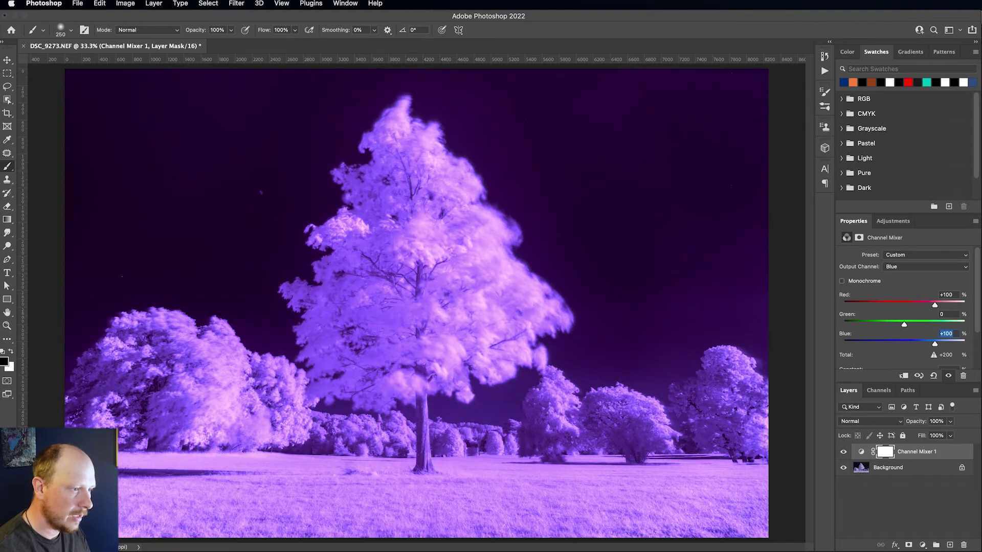
type("0")
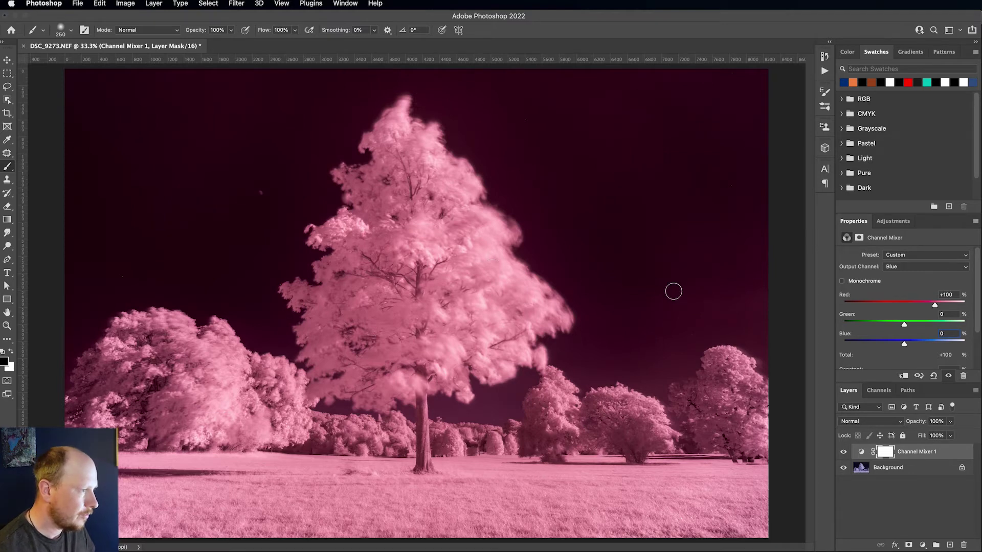
Adjust the Red and Blue output Constant sliders to darken, then lighten, the sky
left_click(898, 266)
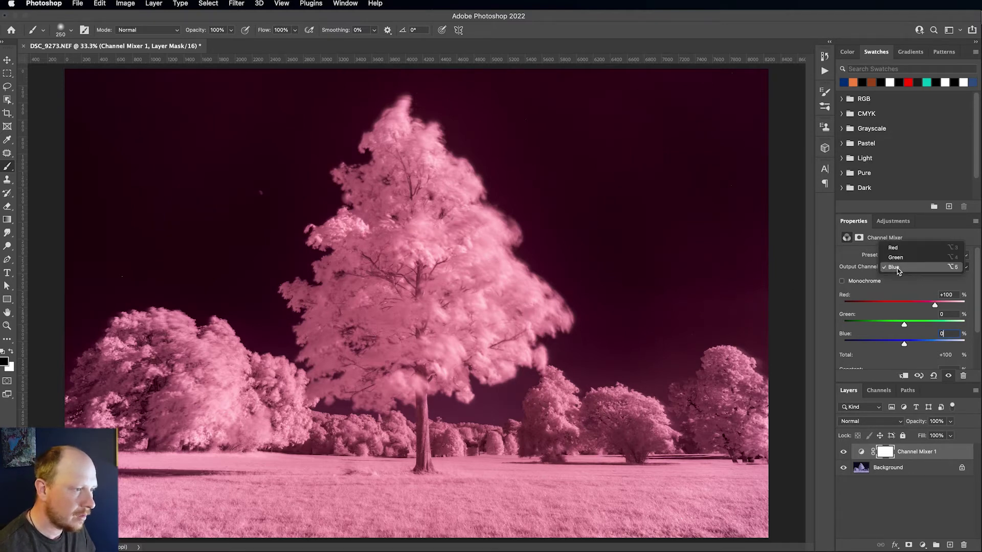
left_click(898, 249)
scroll(905, 358, "down", 1)
scroll(905, 358, "down", 1)
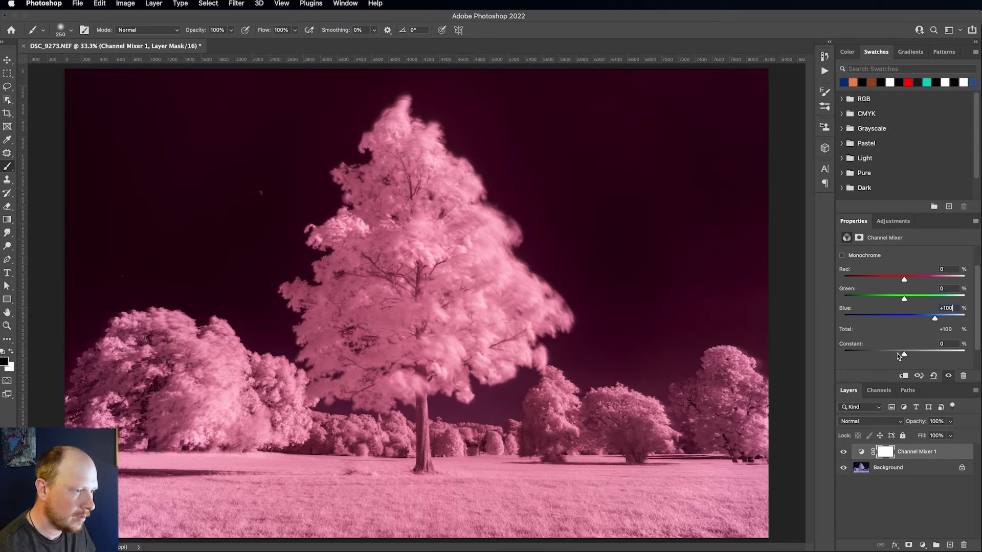
left_click_drag(904, 354, 900, 355)
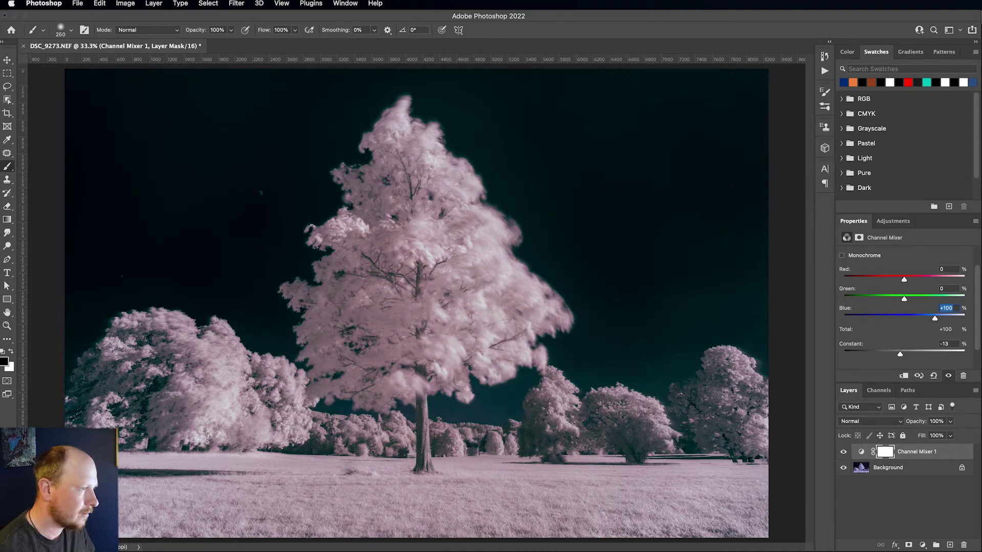
scroll(894, 307, "up", 1)
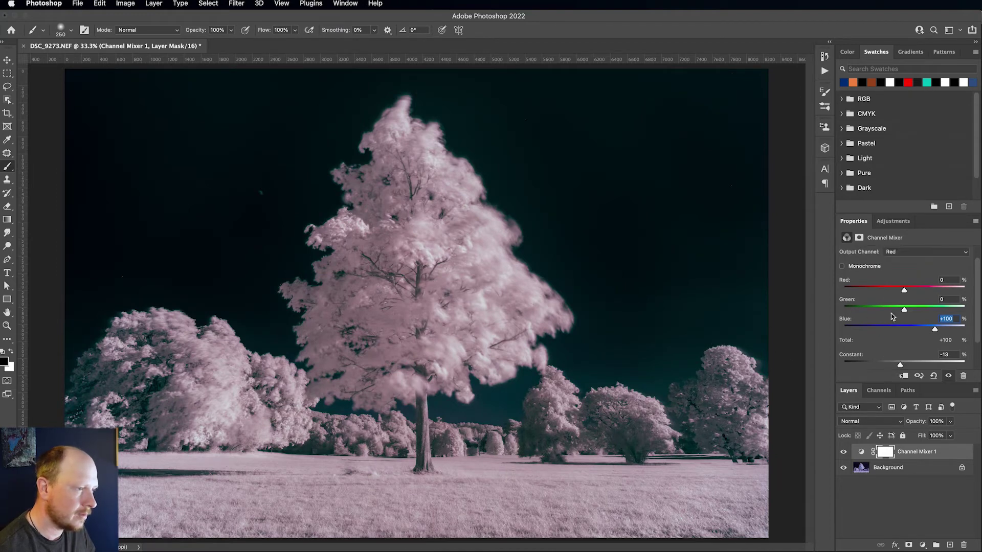
scroll(891, 316, "up", 1)
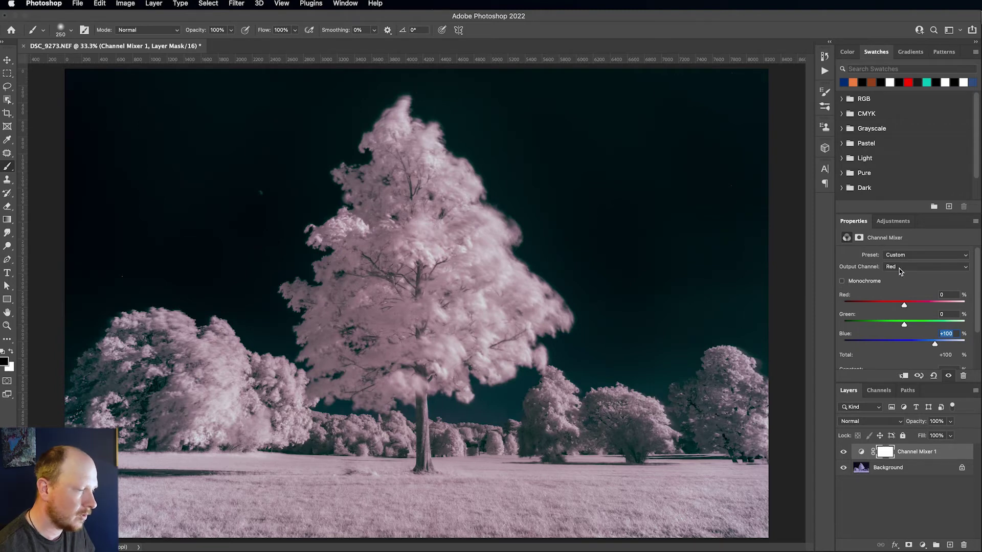
left_click(901, 268)
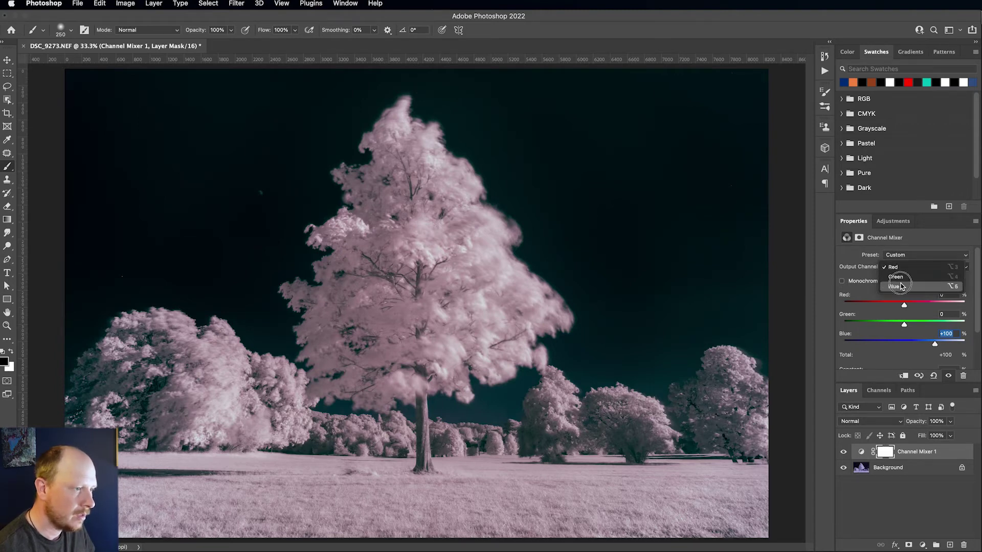
left_click(895, 285)
scroll(908, 358, "down", 3)
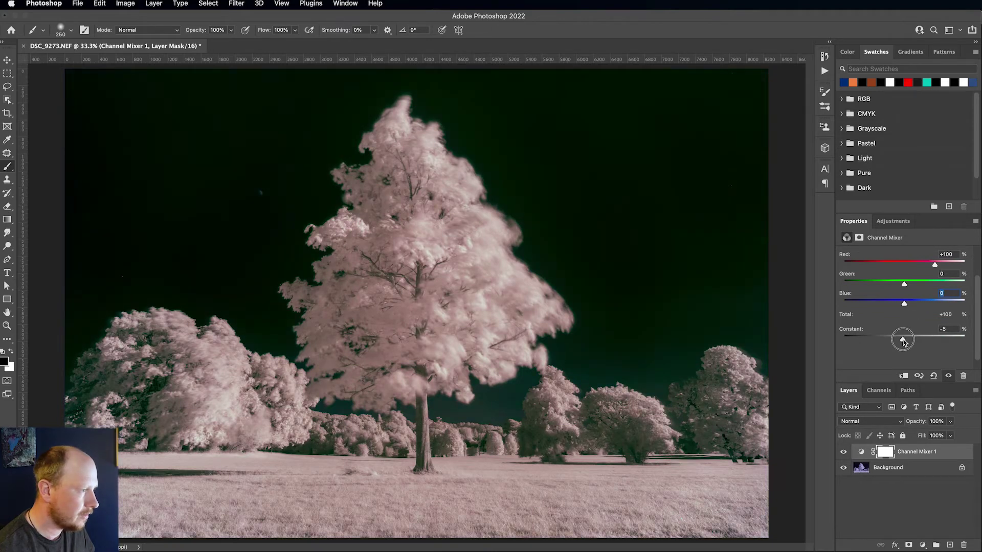
left_click_drag(905, 342, 906, 341)
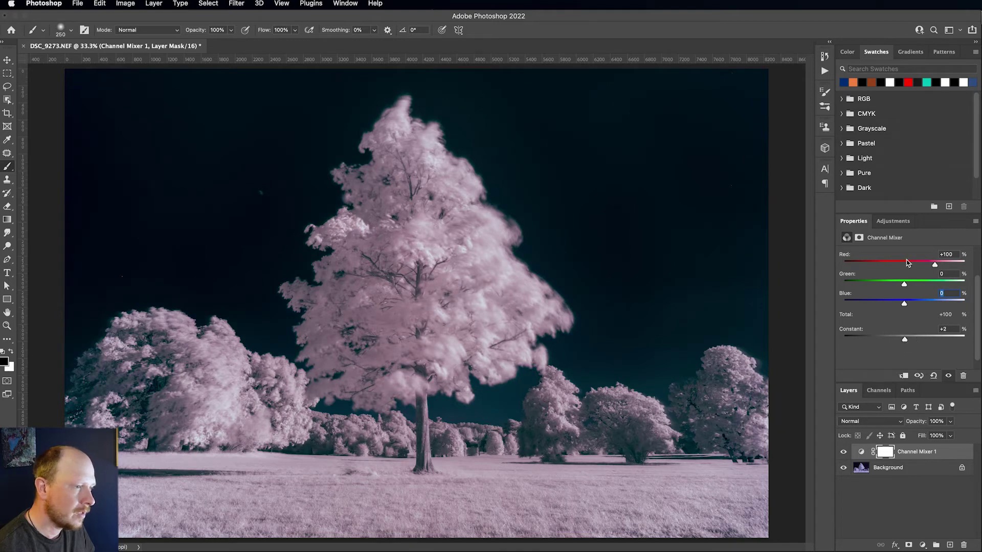
Fine-tune the Constants to Red output +2 and Blue output −10
scroll(891, 265, "up", 3)
left_click(892, 266)
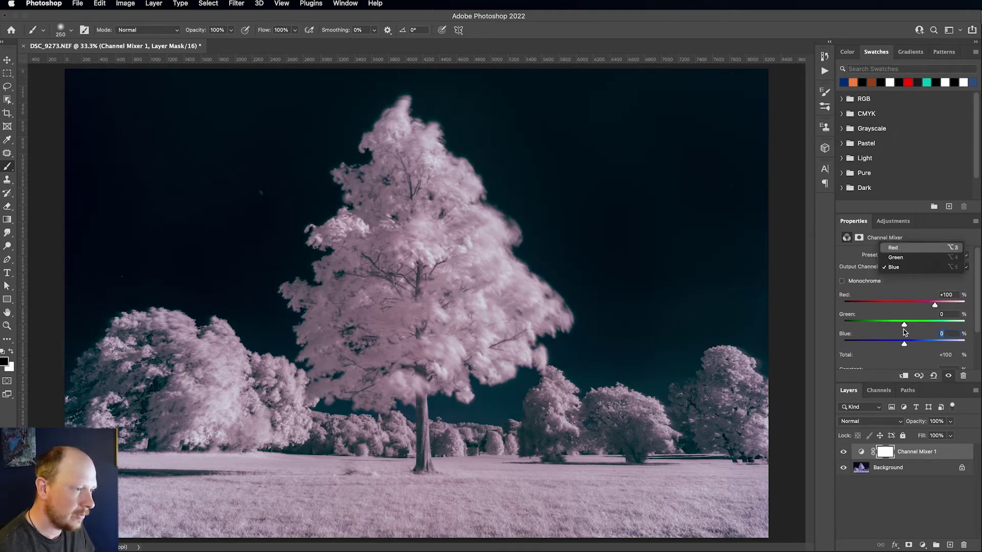
left_click(897, 248)
scroll(909, 356, "down", 3)
left_click_drag(904, 327, 902, 332)
left_click(901, 330)
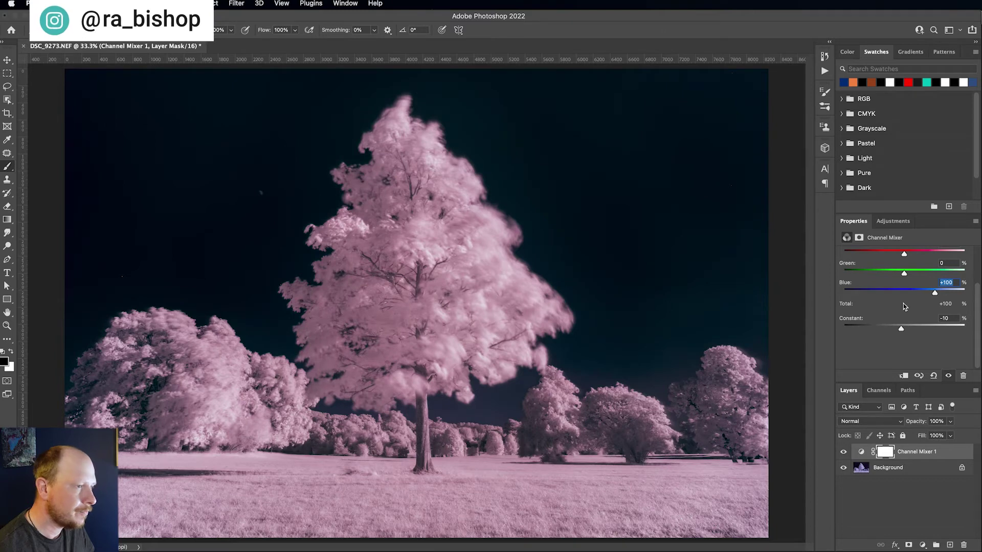
scroll(903, 307, "up", 2)
left_click(904, 267)
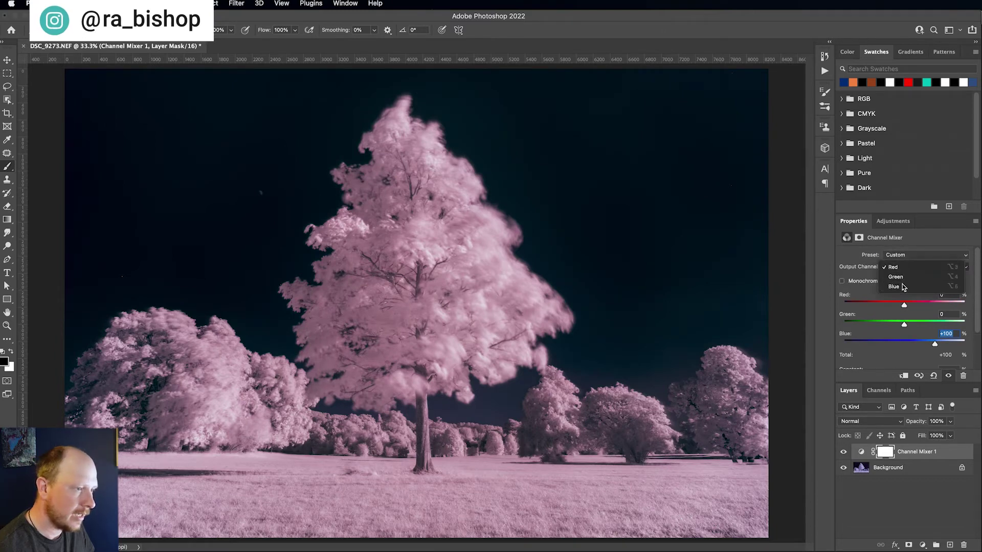
left_click(895, 287)
scroll(905, 356, "down", 1)
left_click_drag(904, 352, 906, 352)
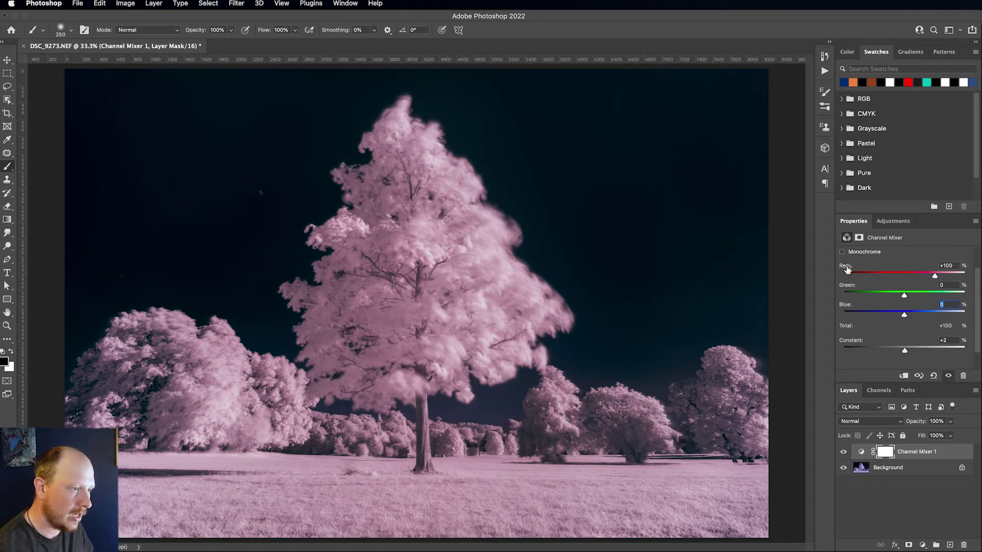
Preview a golden look, then restore Red +100 and Constant 0 and target the Background layer
left_click_drag(935, 277, 911, 276)
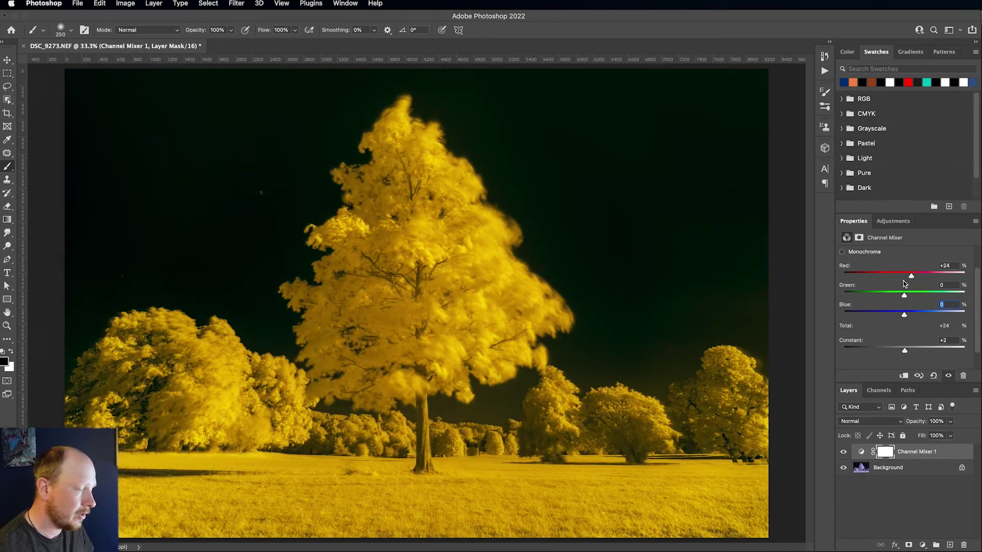
double_click(951, 266)
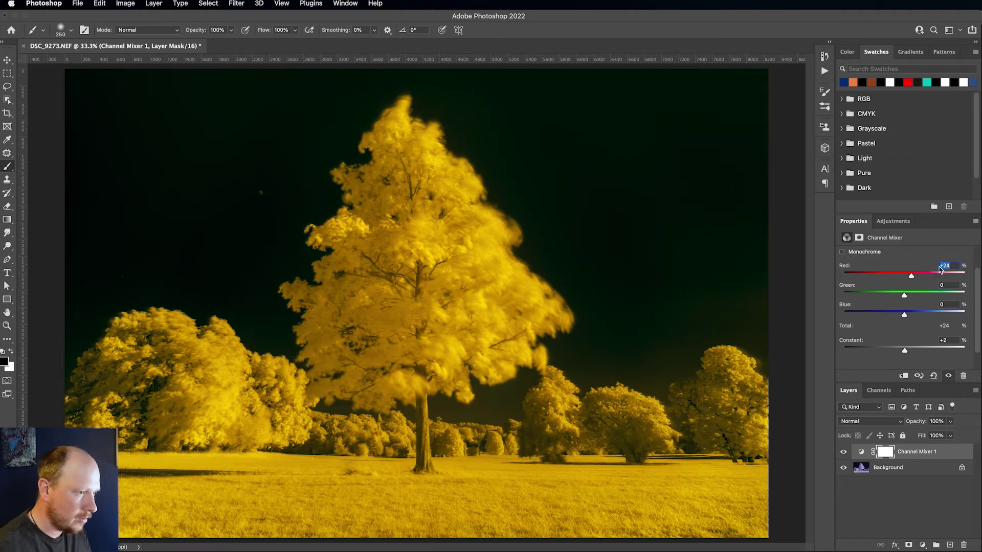
type("100")
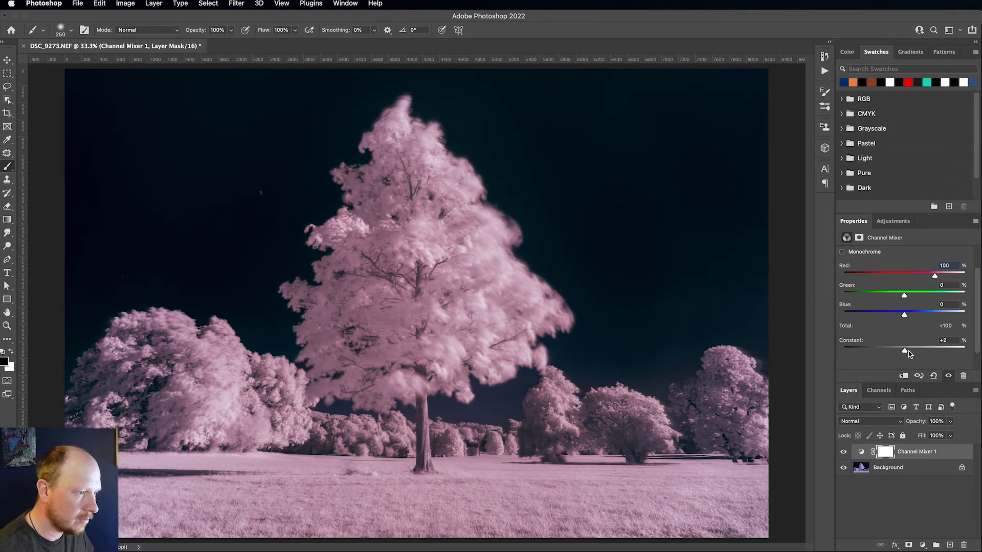
left_click_drag(907, 353, 904, 352)
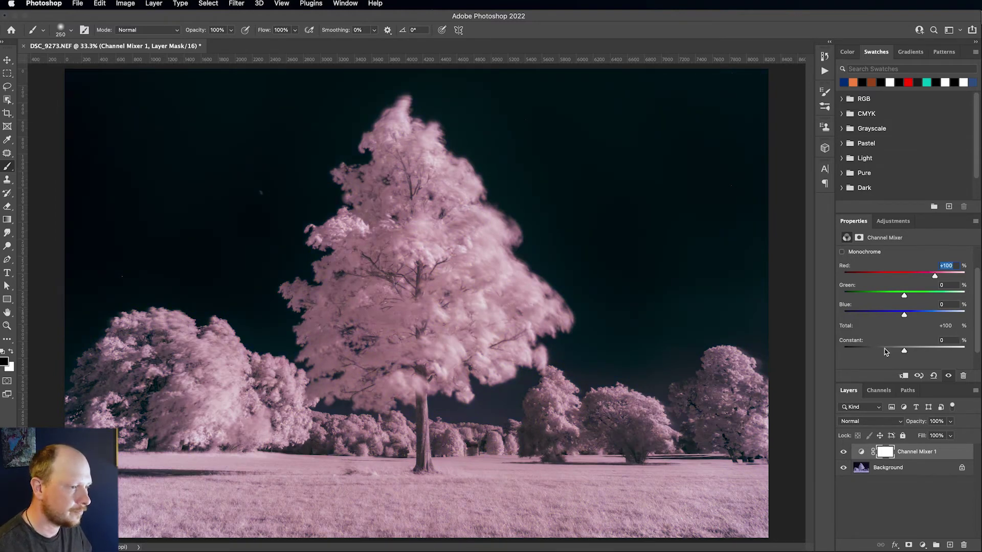
left_click(917, 468)
key("z")
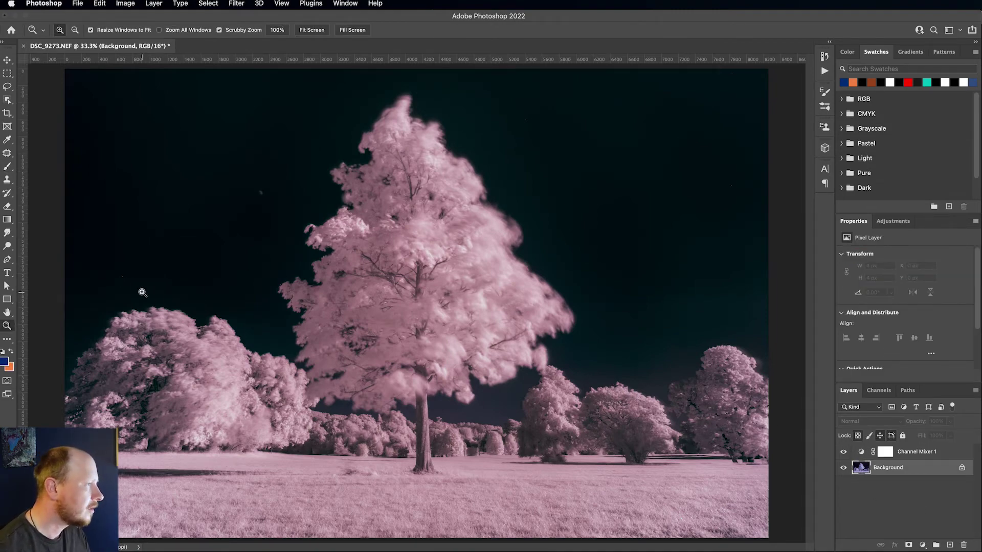
Zoom to 400% on the white speck in the sky and select the Patch Tool
left_click(119, 280)
left_click(112, 282)
left_click(123, 273)
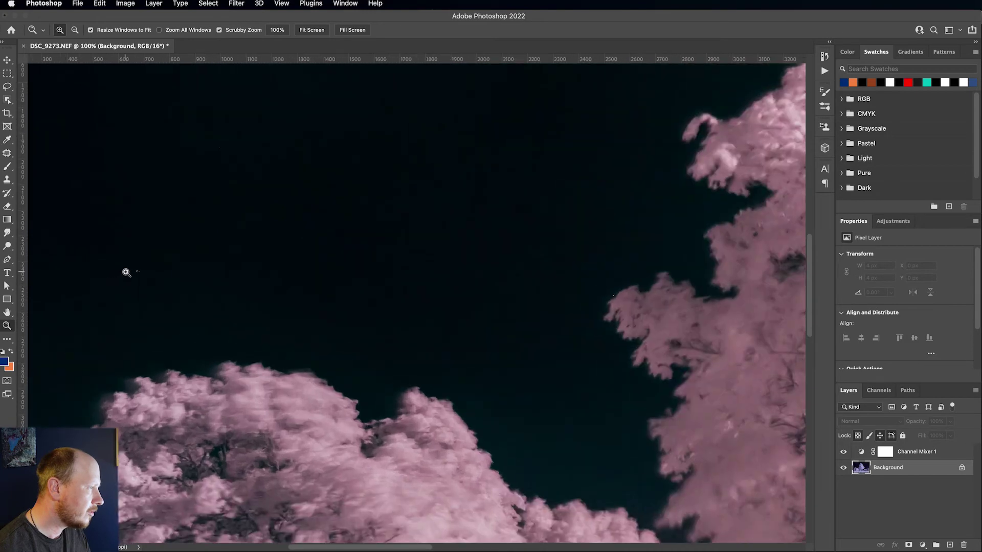
left_click(134, 273)
left_click(137, 273)
left_click(135, 273)
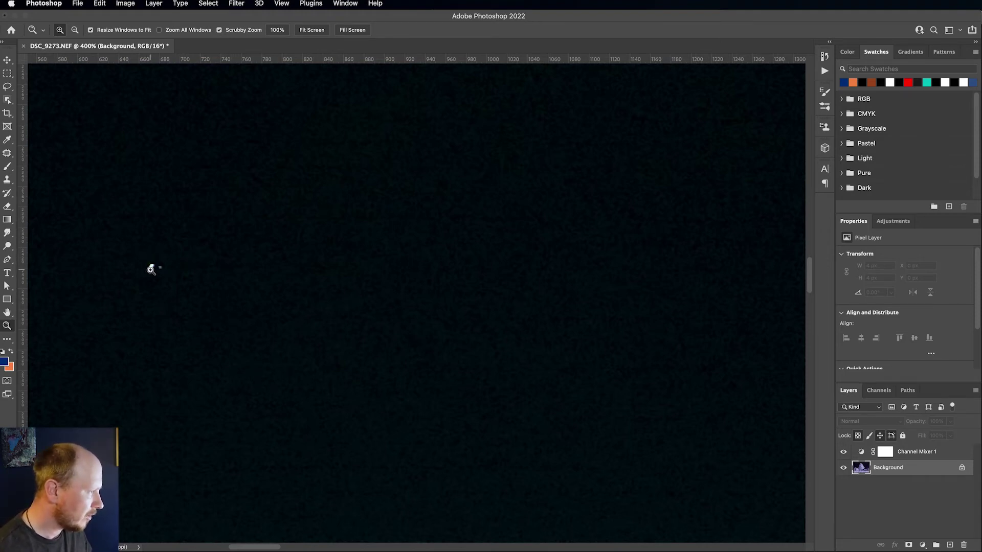
left_click(8, 154)
left_click(9, 155)
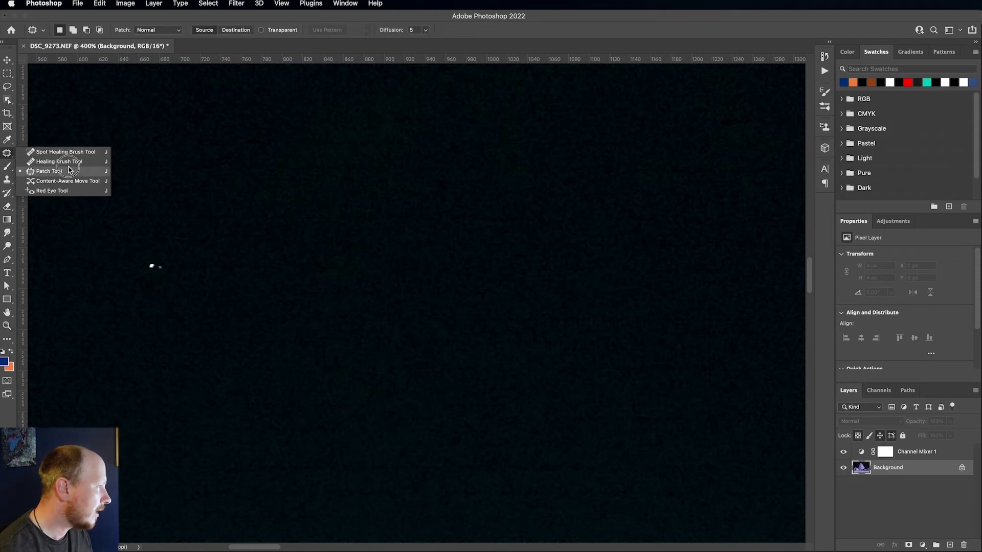
Switch from the Patch tool to the Healing Brush Tool at a 50-pixel brush size
left_click(8, 155)
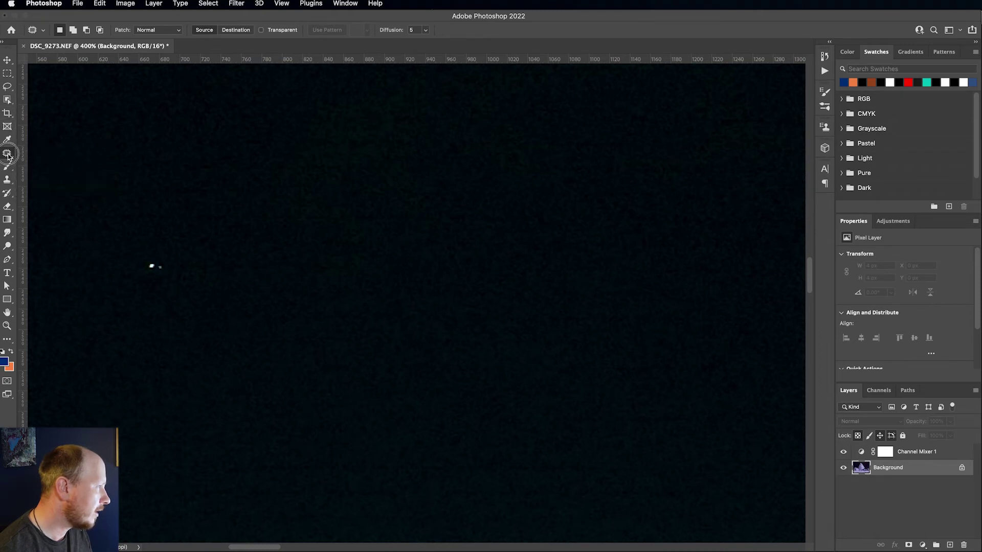
left_click(7, 156)
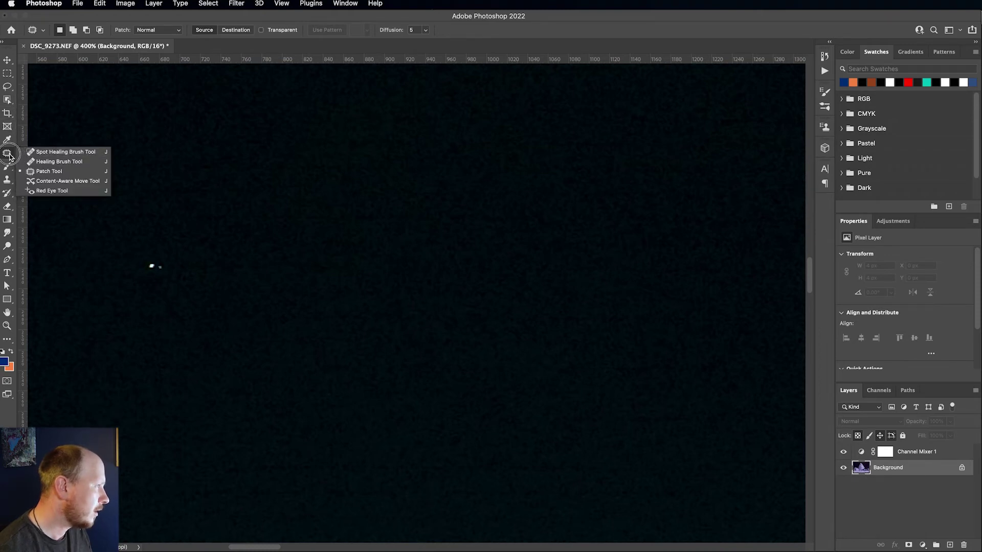
left_click(42, 156)
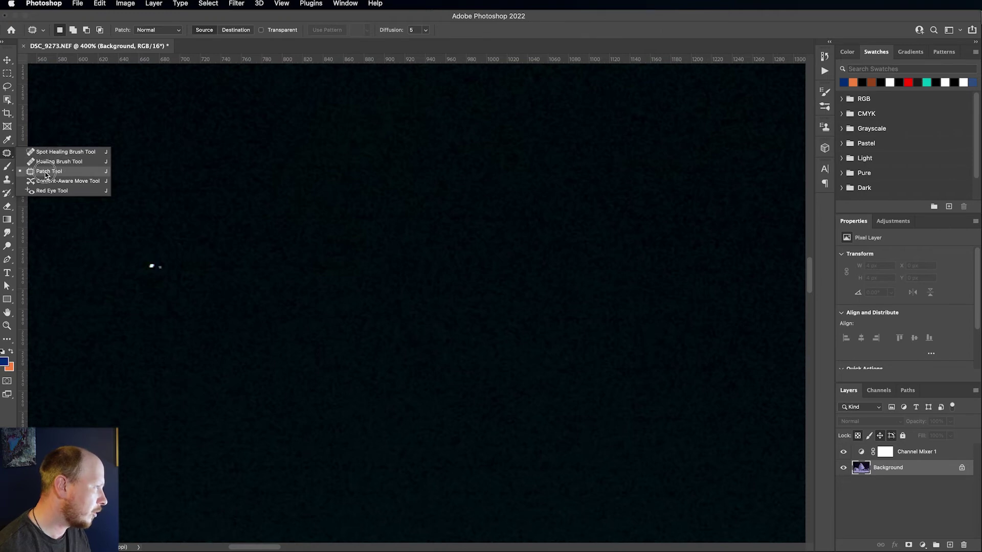
left_click(54, 164)
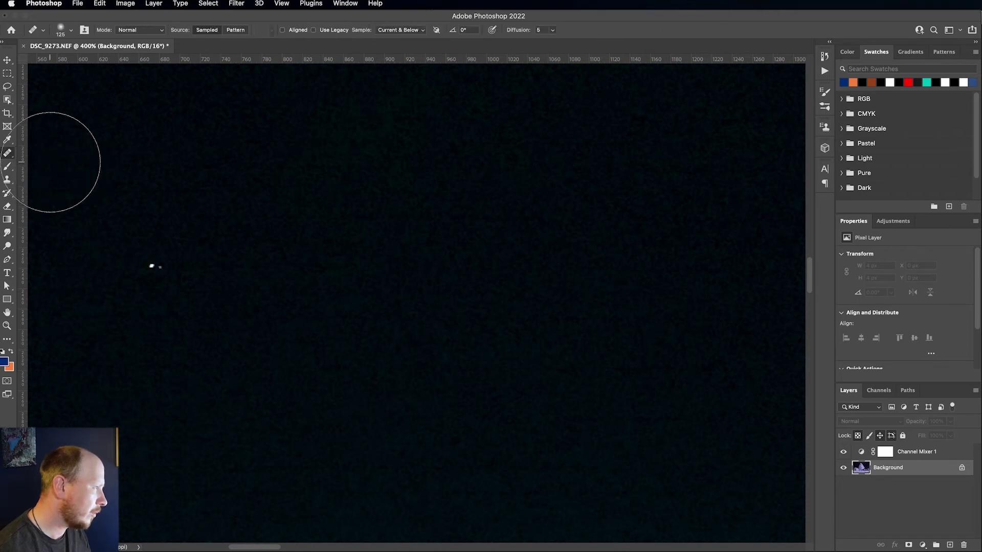
key("bracketleft")
key("bracketleft")
key("bracketleft")
key("bracketleft")
key("bracketleft")
key("bracketleft")
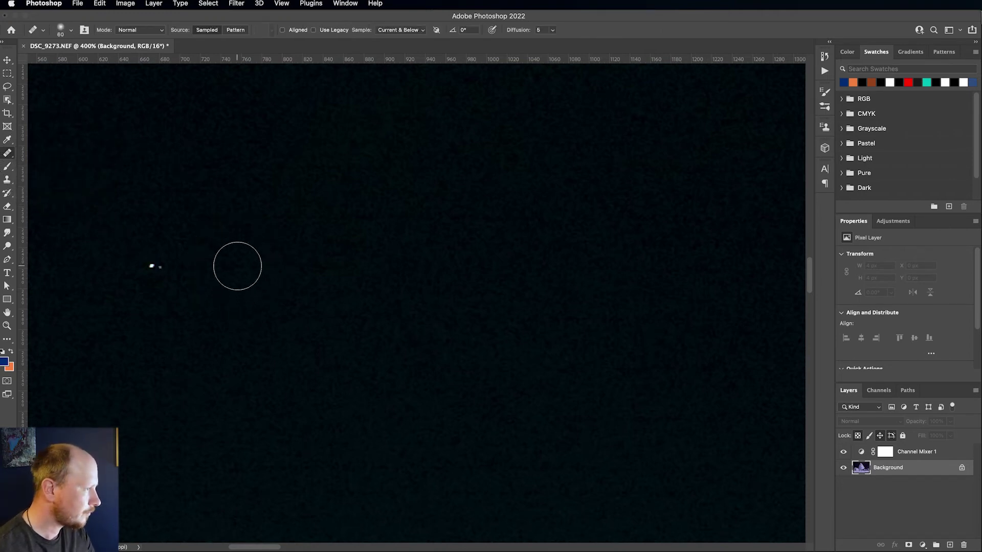
Alt-sample clean dark sky, then paint over the bright speck to heal it away
scroll(216, 230, "down", 3)
key("alt")
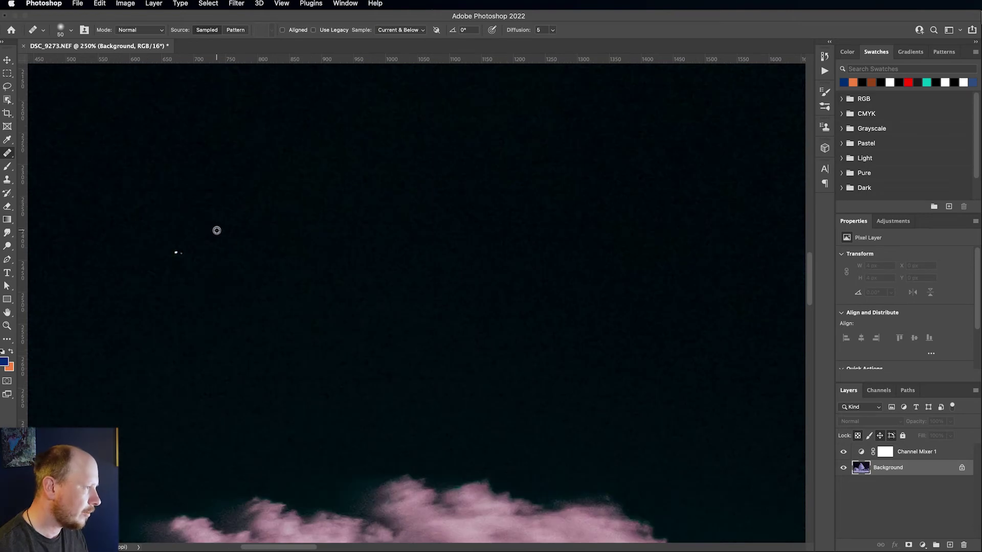
scroll(231, 217, "up", 2)
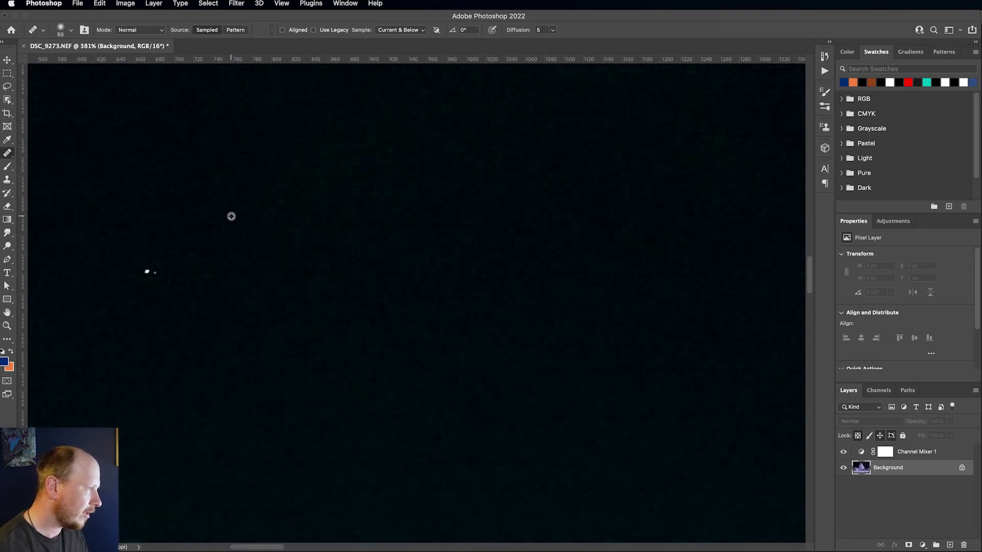
left_click(231, 217, "alt")
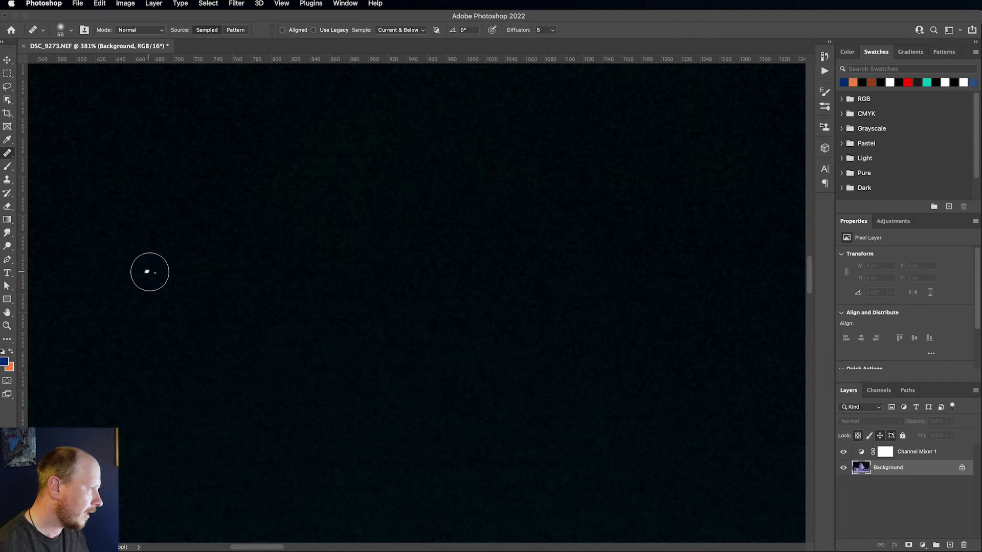
left_click(149, 273)
left_click_drag(148, 273, 156, 273)
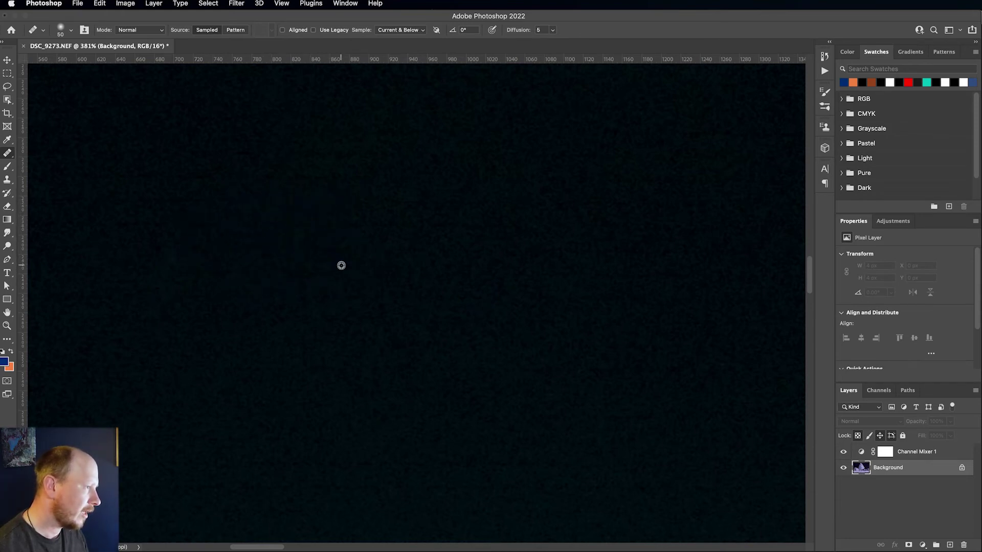
Zoom in on the sky and heal the faint ring-shaped dust spot
scroll(341, 266, "down", 2)
scroll(341, 266, "down", 4)
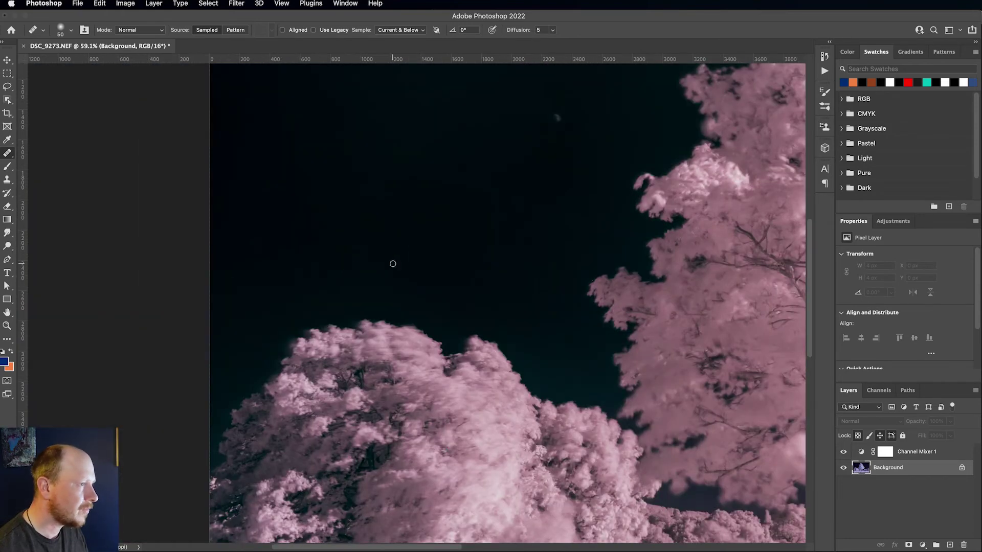
scroll(393, 264, "up", 5)
scroll(393, 263, "right", 2)
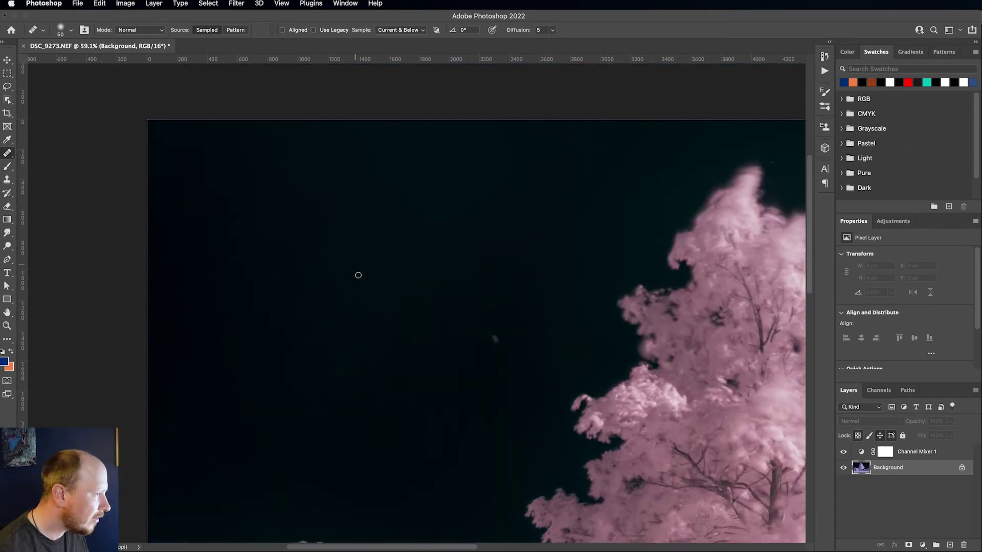
scroll(487, 383, "down", 2)
scroll(495, 312, "up", 4)
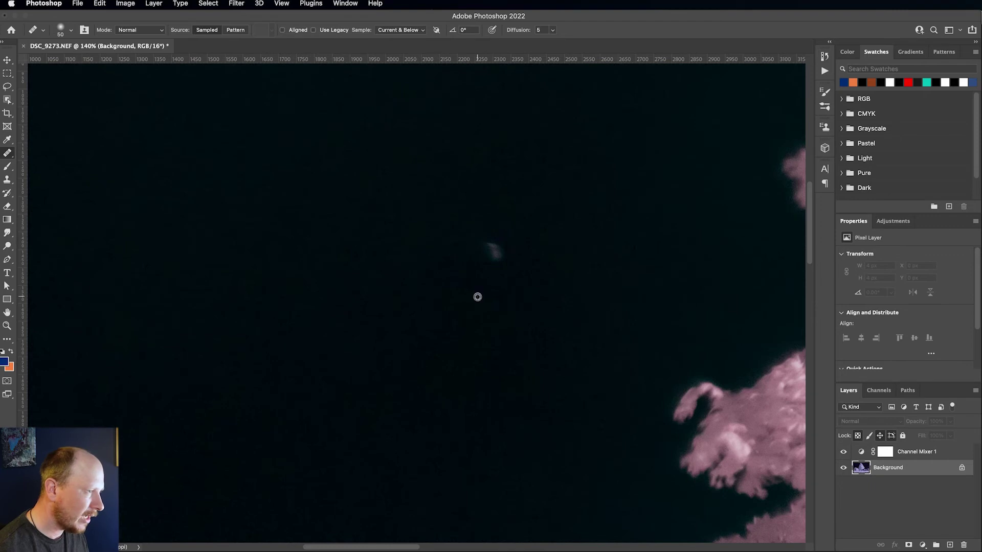
scroll(478, 301, "down", 2)
scroll(488, 341, "down", 2)
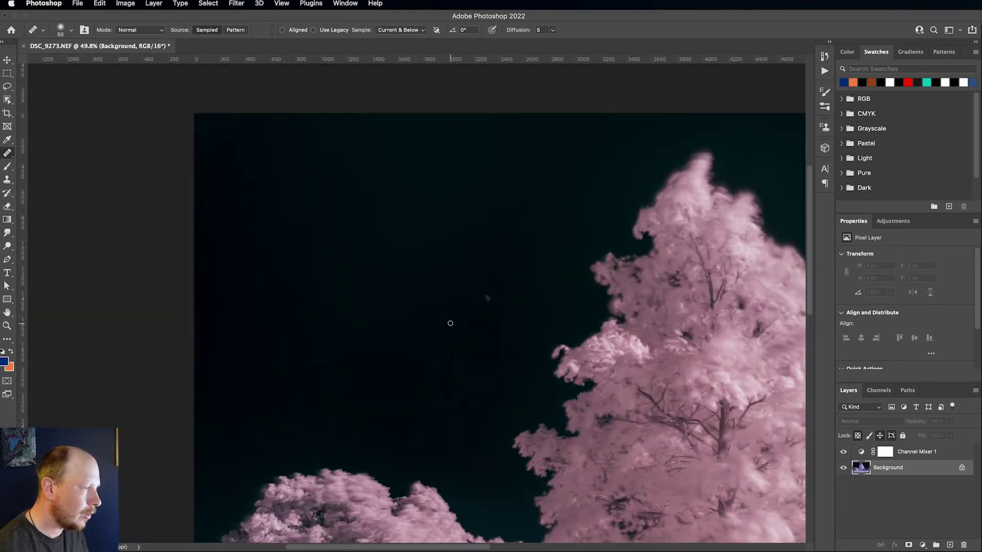
scroll(452, 323, "up", 4)
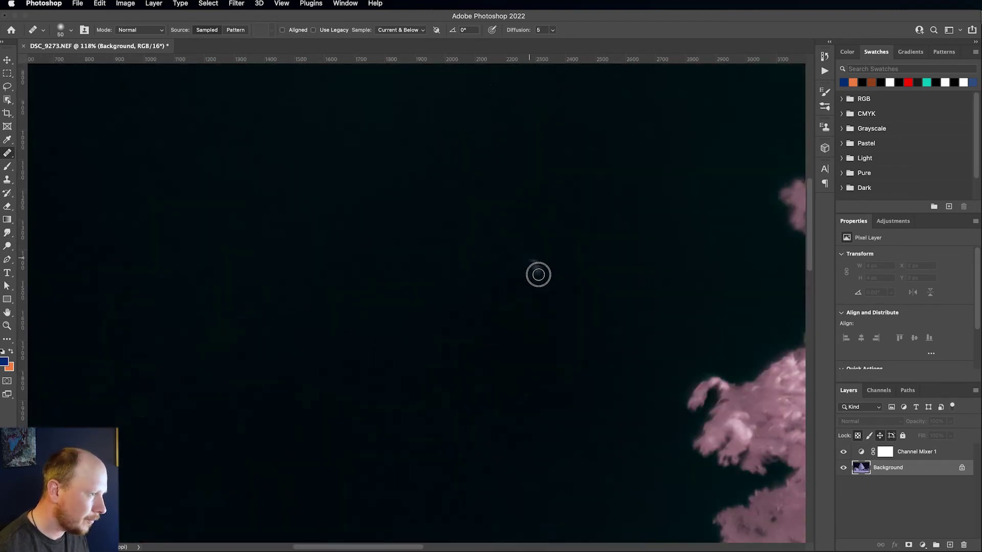
left_click(538, 267)
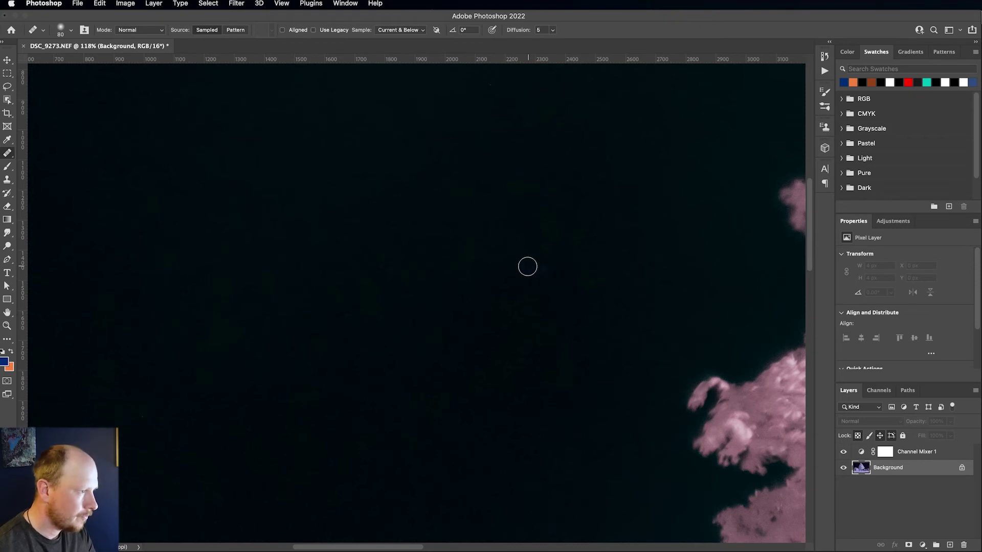
Enlarge the healing brush to 100 pixels and heal the small star in the lower-right sky
key("bracketright")
key("bracketright")
key("bracketright")
key("bracketright")
key("bracketright")
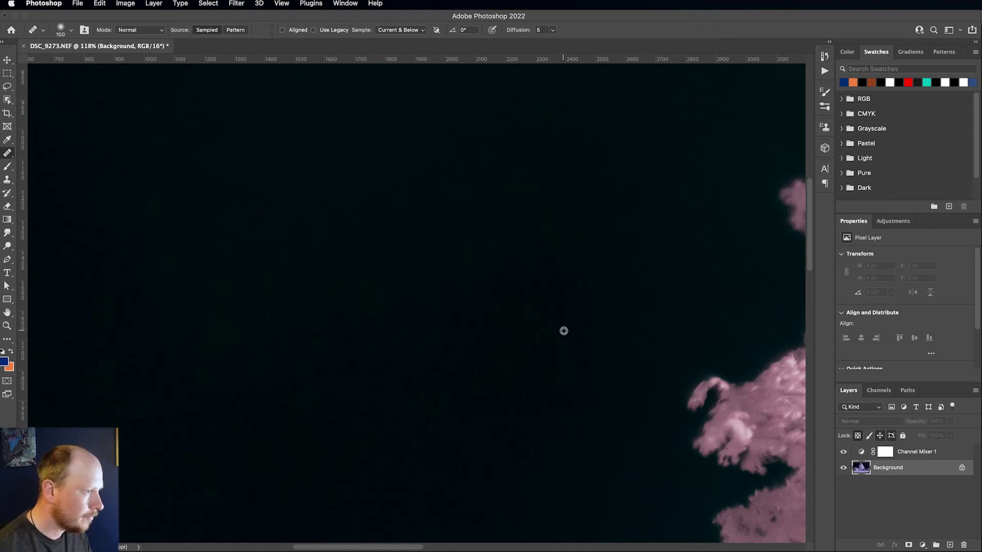
scroll(562, 329, "down", 10)
scroll(596, 292, "up", 7)
scroll(597, 293, "up", 3)
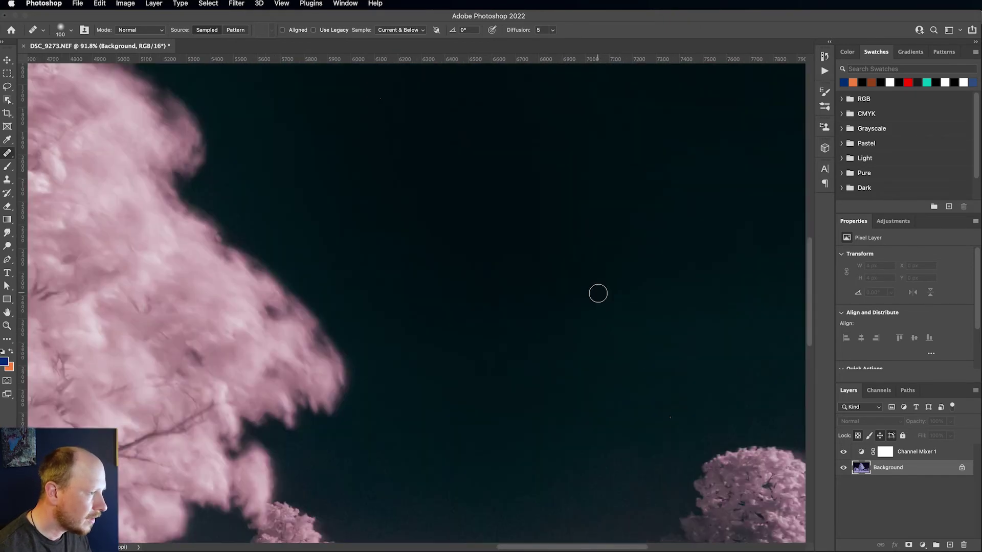
scroll(690, 428, "up", 3)
scroll(669, 403, "up", 2)
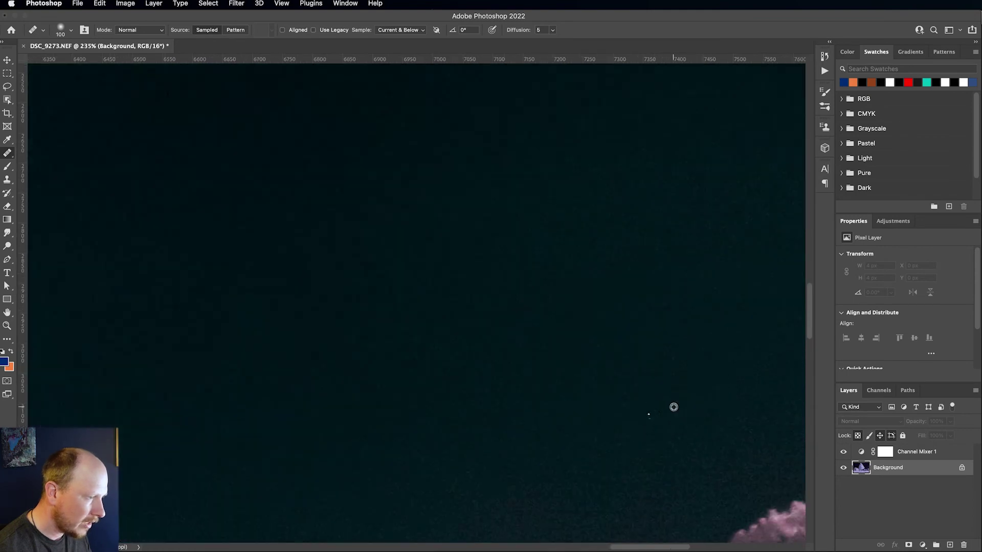
left_click(643, 412)
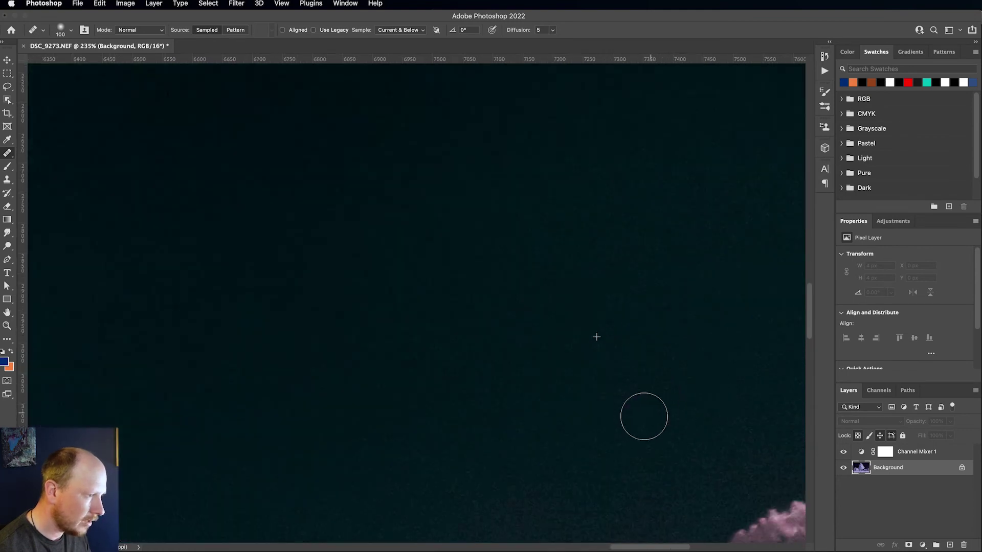
Sample nearby clean sky and heal away another small bright star
scroll(445, 355, "down", 3)
scroll(446, 354, "right", 5)
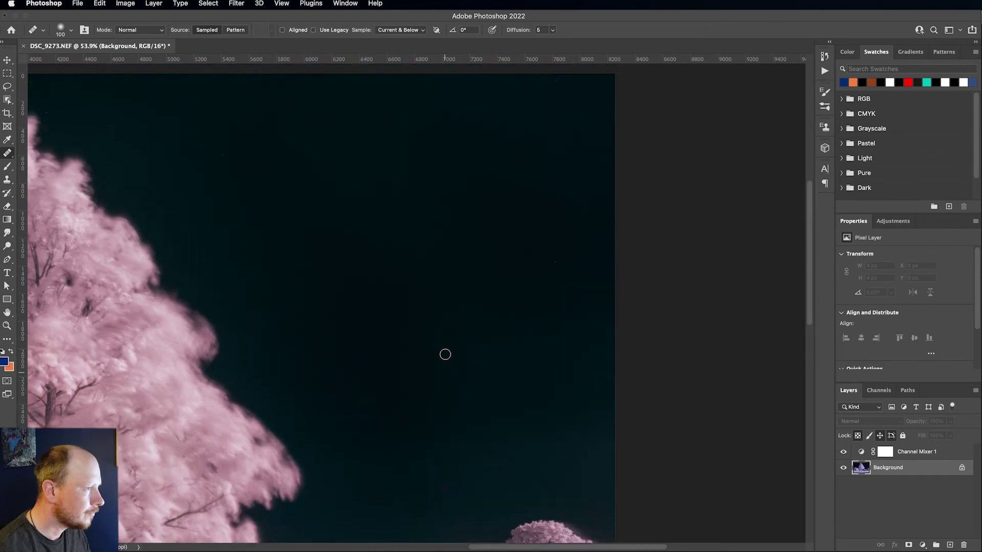
scroll(569, 357, "up", 1)
scroll(569, 357, "up", 5)
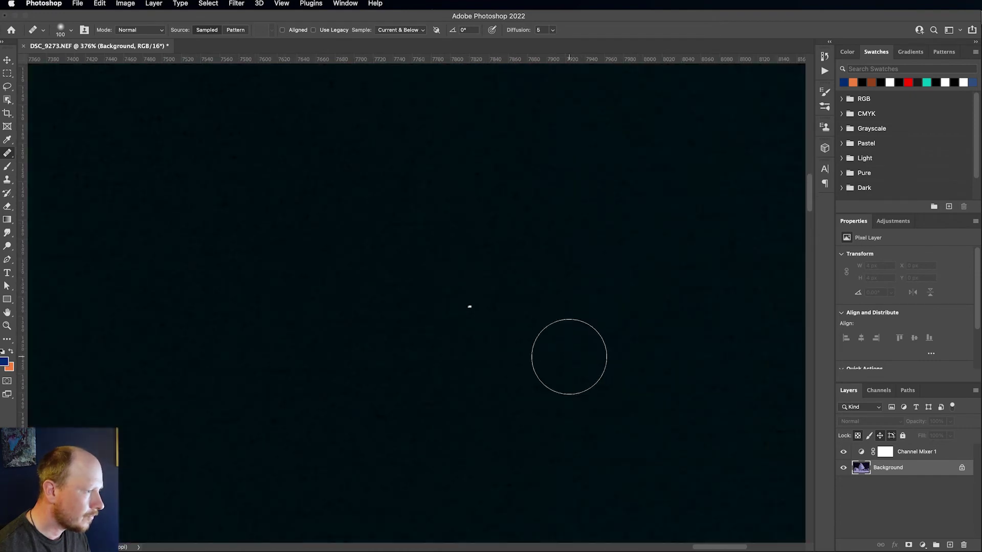
left_click(412, 350, "alt")
left_click(465, 310)
Shrink the healing brush and heal the white speck beside the tree canopy
scroll(438, 366, "down", 8)
scroll(449, 347, "left", 5)
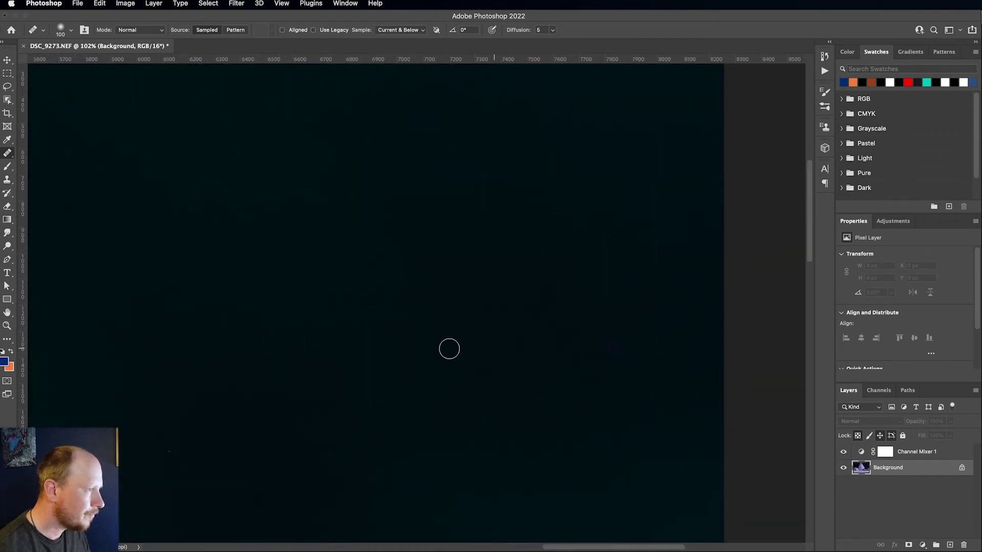
scroll(449, 349, "up", 3)
scroll(637, 243, "right", 5)
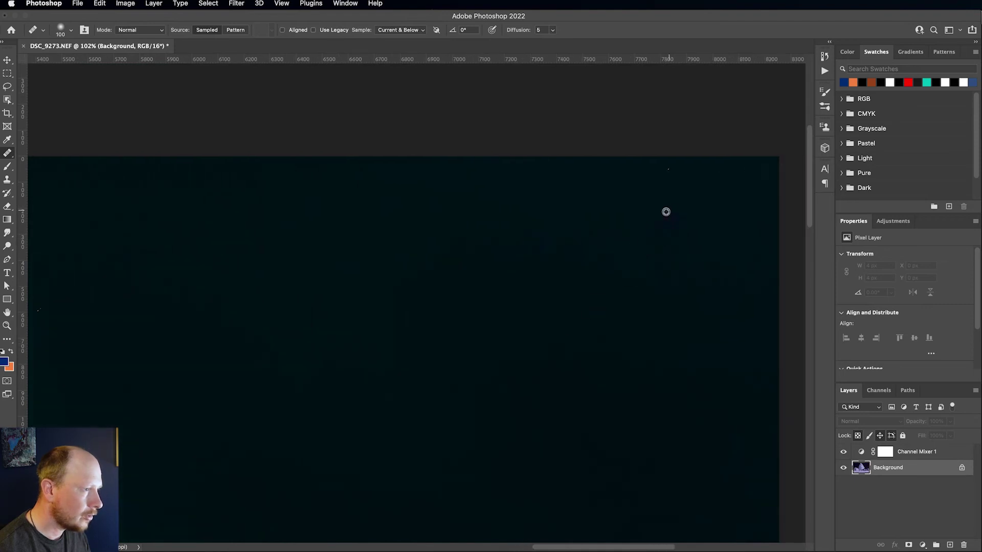
scroll(357, 271, "left", 6)
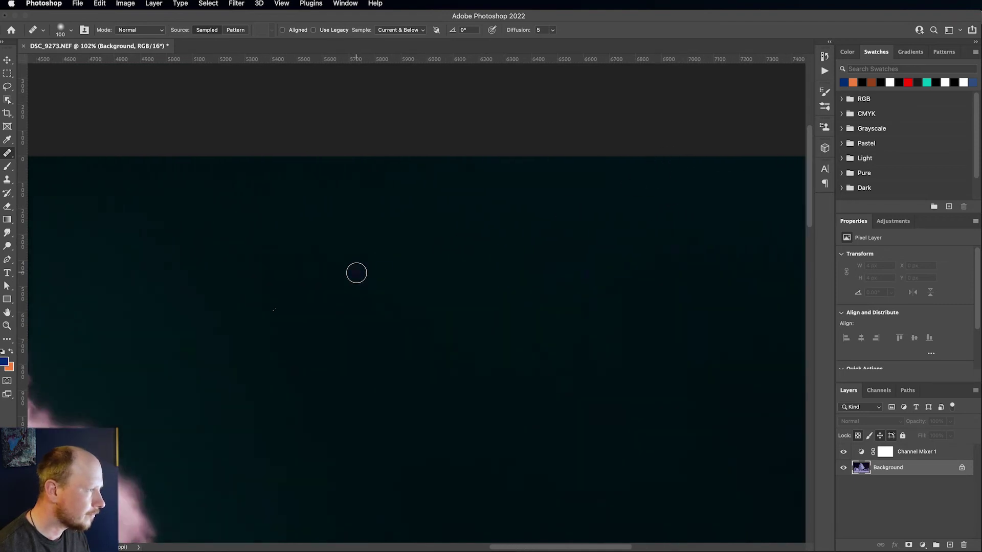
scroll(399, 390, "down", 10)
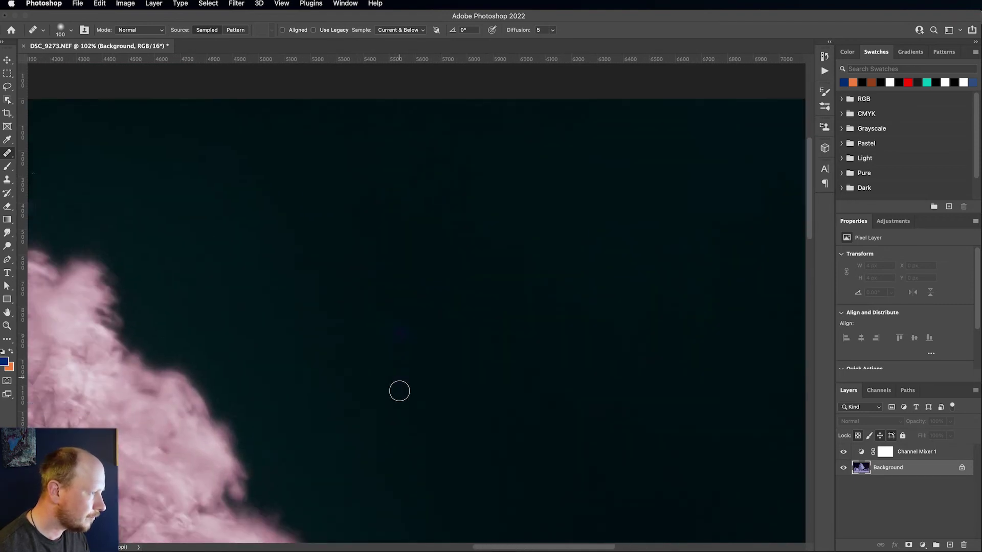
scroll(401, 390, "left", 4)
scroll(402, 391, "up", 5)
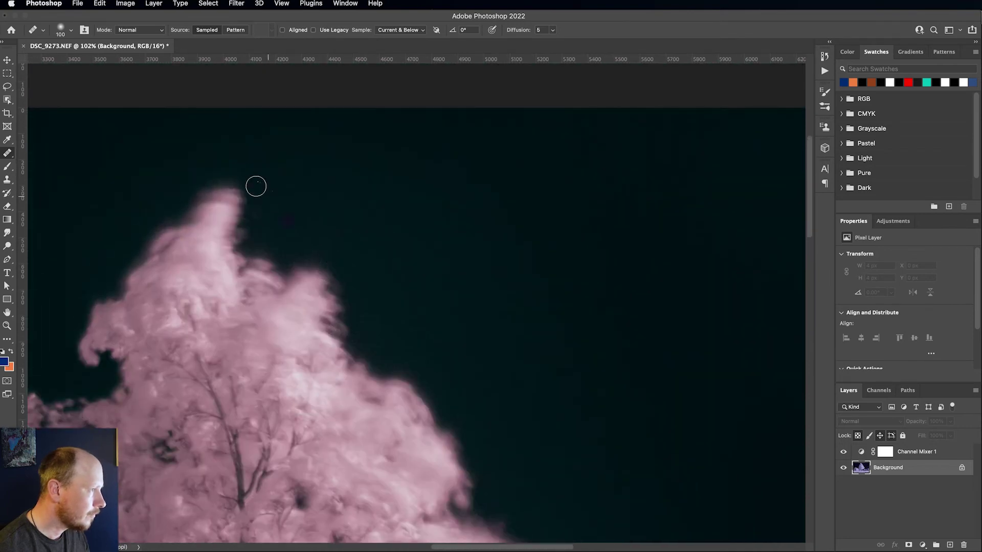
scroll(239, 171, "up", 5)
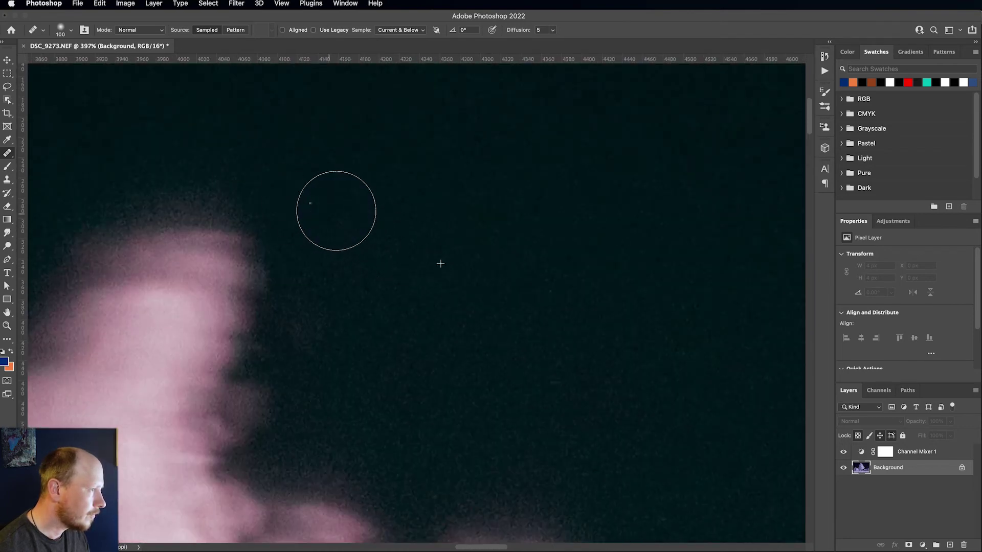
scroll(376, 236, "down", 5)
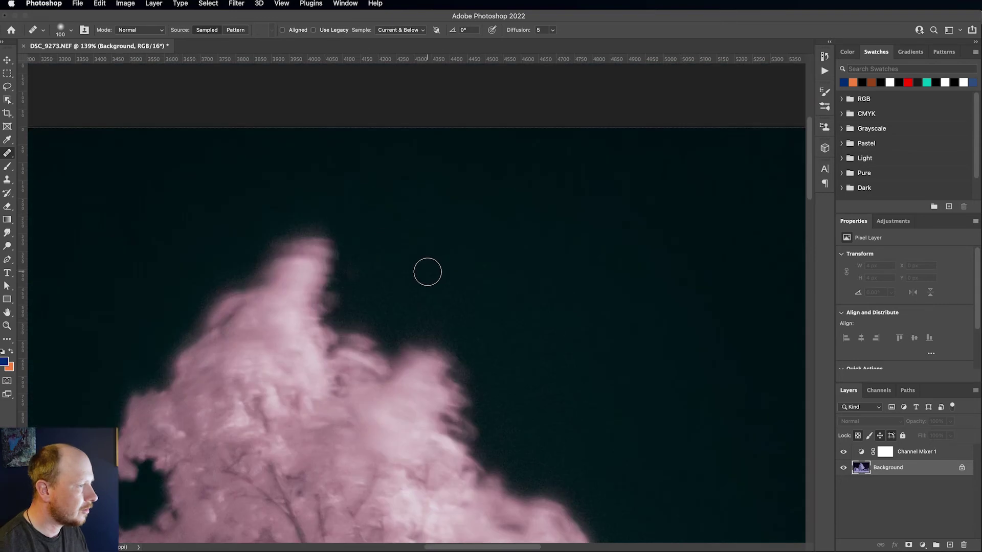
scroll(426, 271, "left", 10)
scroll(426, 271, "down", 3)
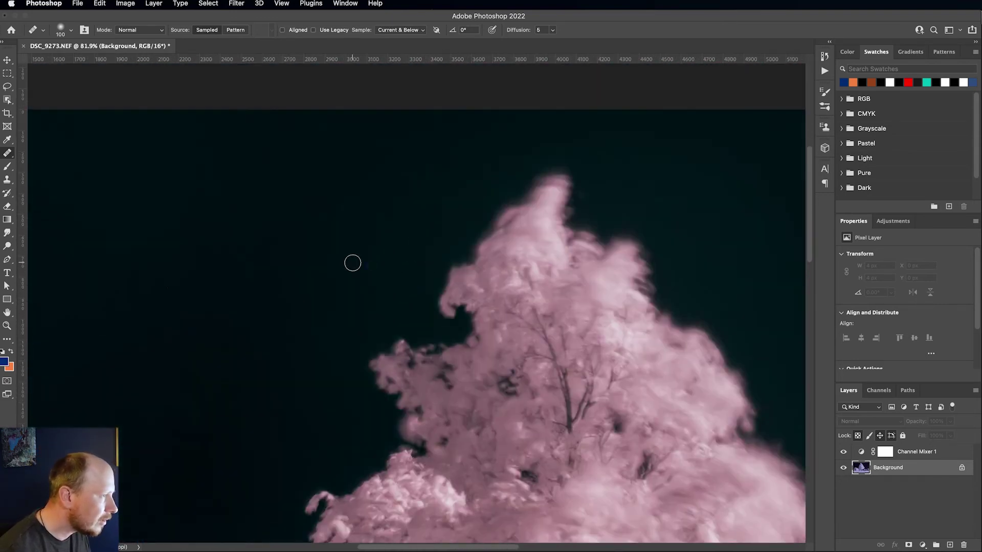
scroll(352, 263, "left", 10)
scroll(352, 263, "up", 3)
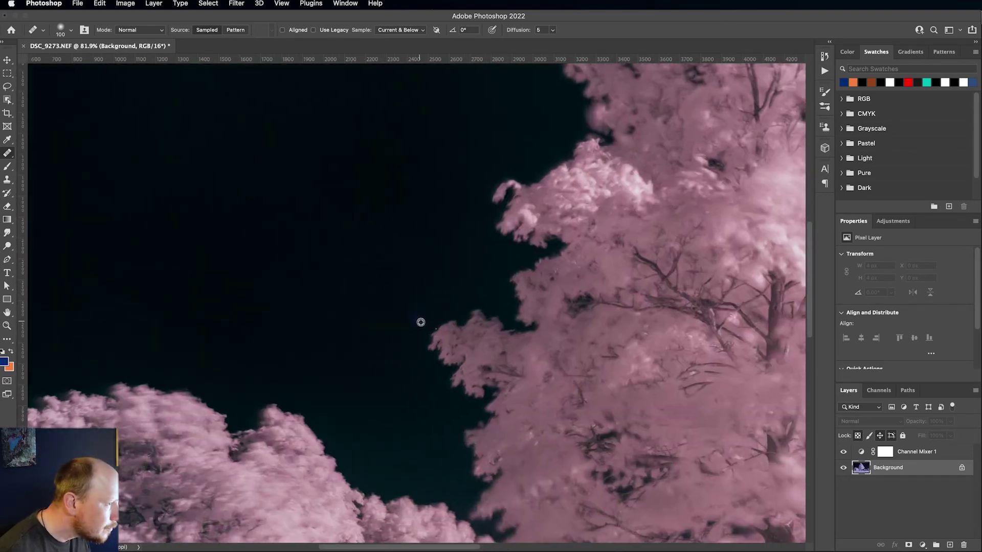
scroll(421, 322, "up", 4)
scroll(487, 374, "up", 2)
left_click_drag(486, 375, 471, 368)
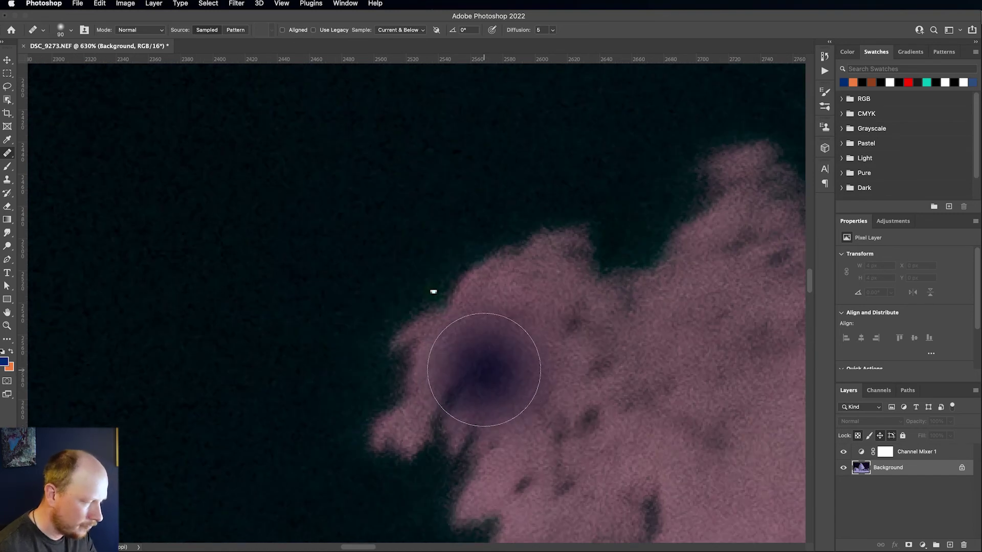
left_click(429, 302)
key("bracketleft")
key("bracketleft")
key("bracketleft")
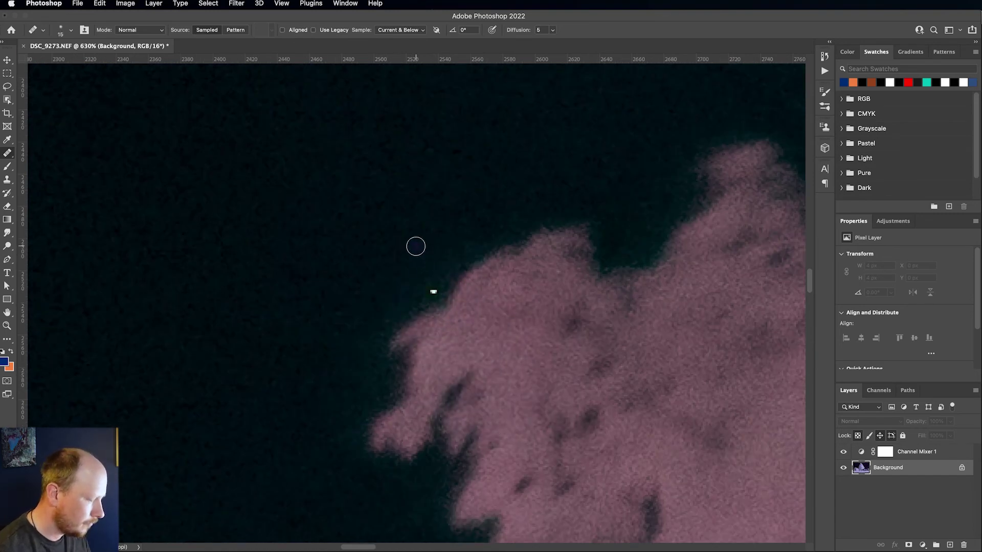
left_click(445, 357)
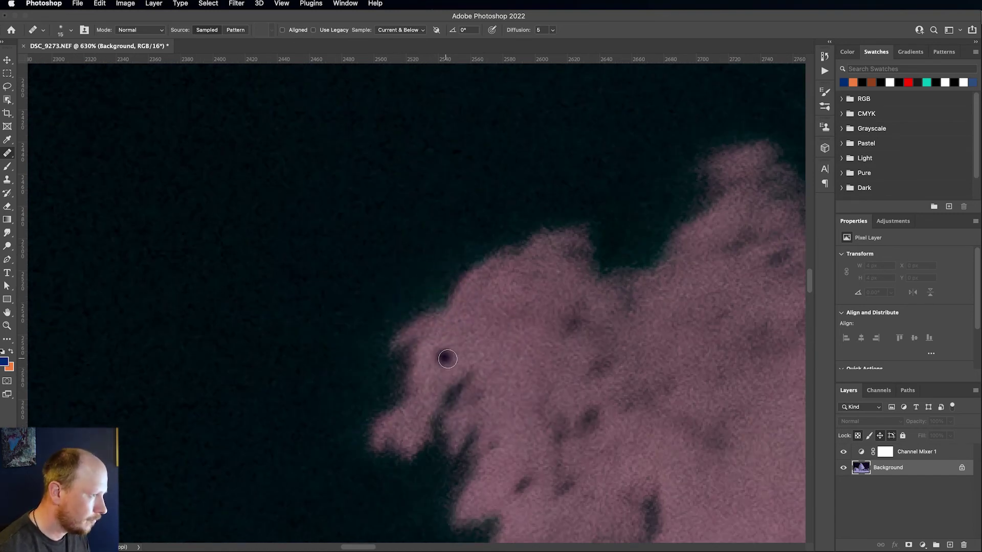
scroll(445, 358, "down", 10)
scroll(452, 360, "down", 6)
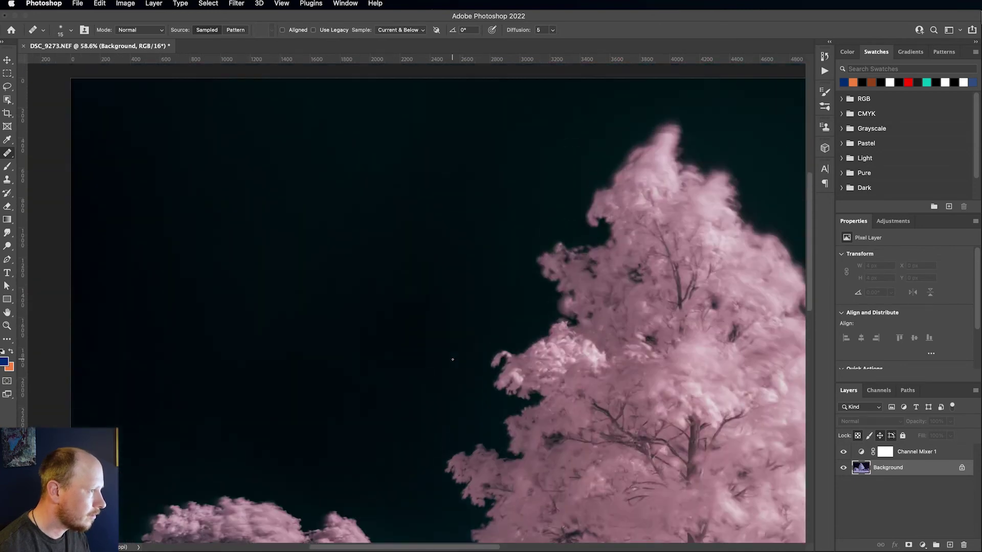
scroll(424, 361, "up", 4)
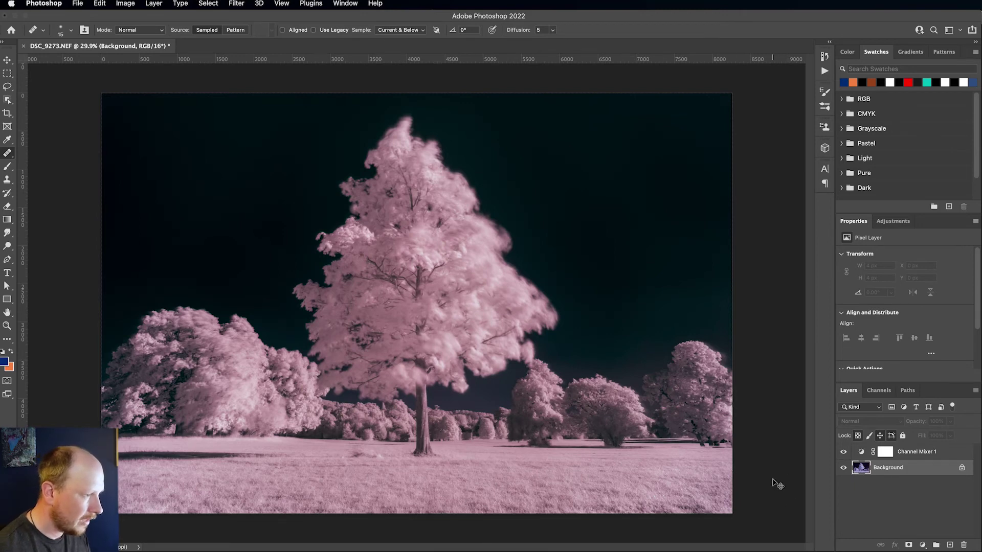
Save the healed image back to Lightroom as DSC_9273-Edit-2.tif
key("super+s")
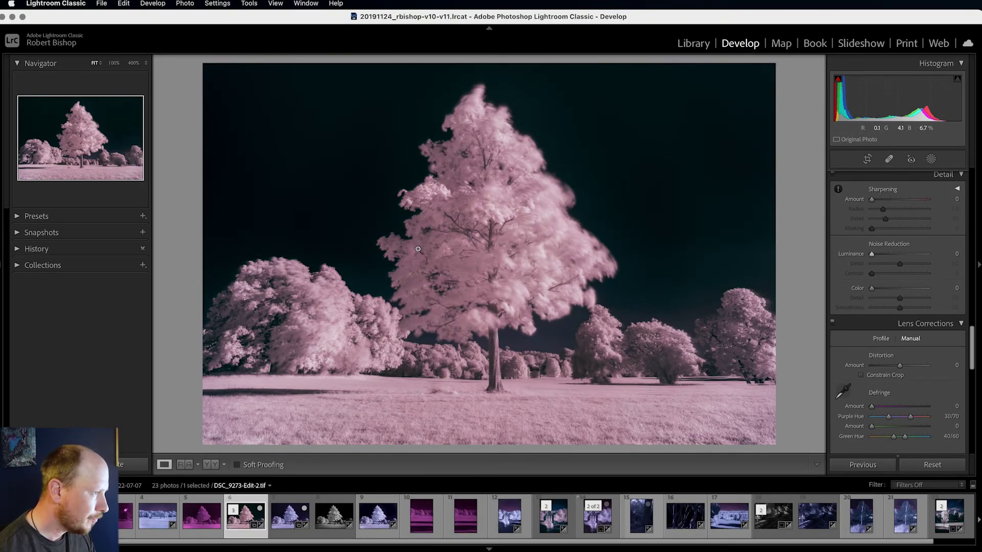
Inspect the tree canopy edge close up, then return to the full photo
left_click(537, 270)
left_click_drag(609, 324, 472, 223)
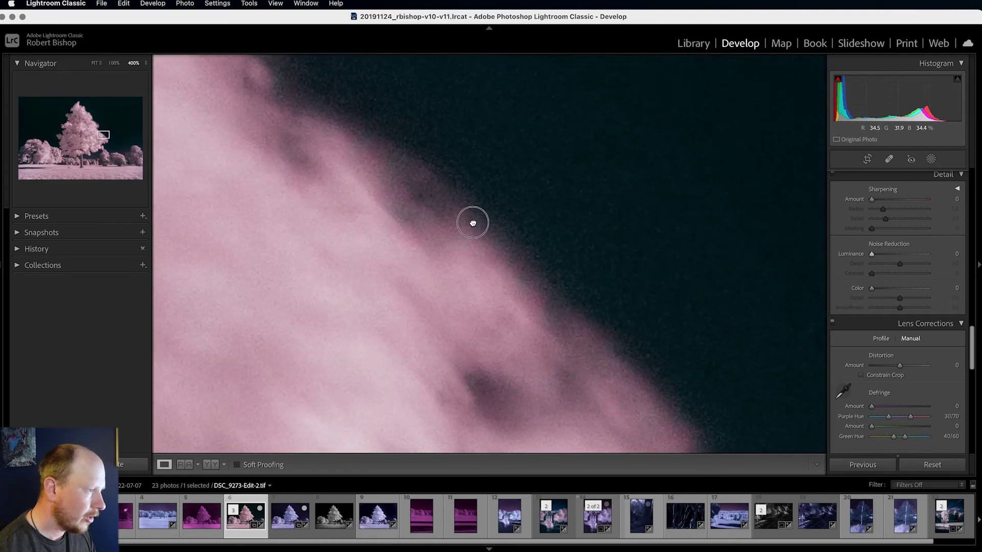
left_click_drag(522, 324, 608, 354)
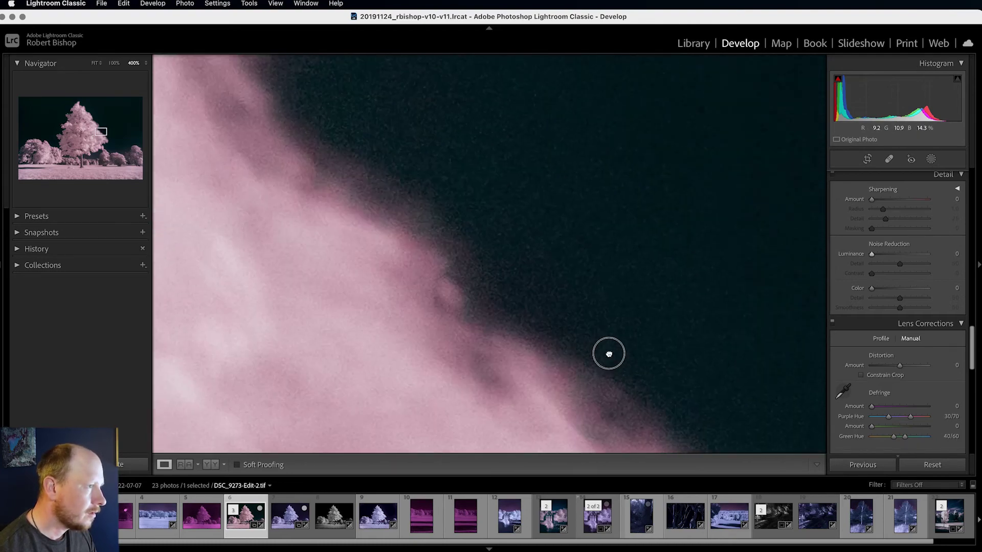
left_click(522, 281)
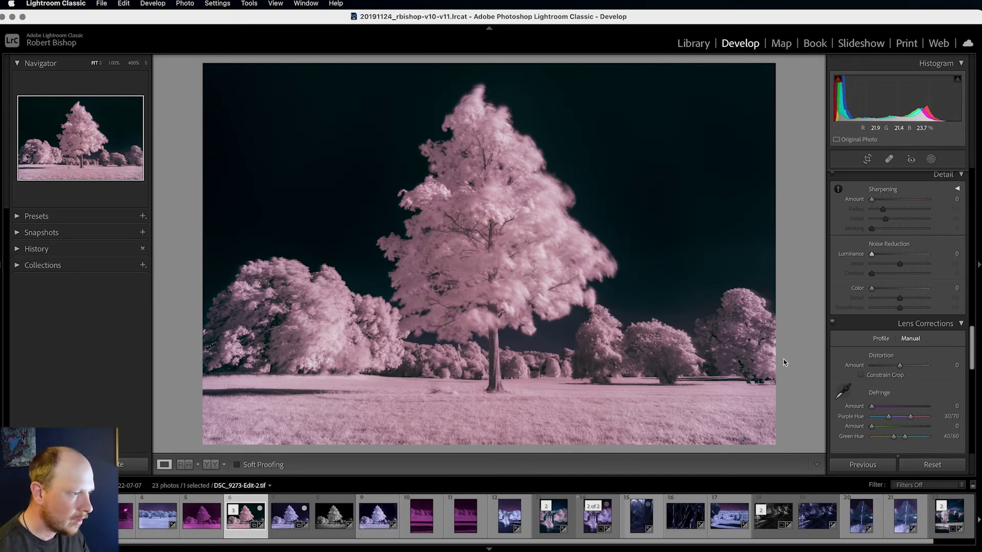
Zoom into the sky and set Luminance noise reduction to 20
left_click(565, 344)
left_click_drag(565, 343, 793, 337)
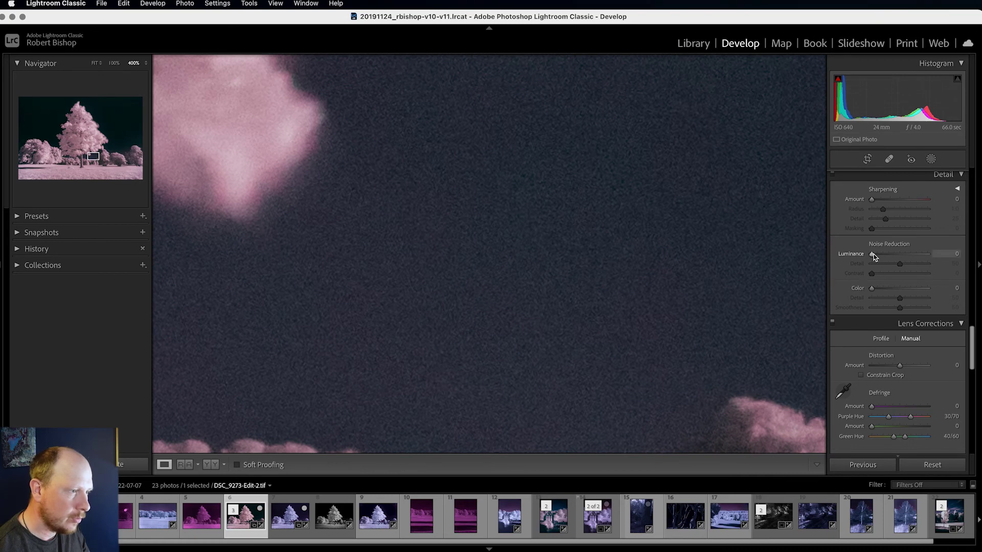
left_click_drag(872, 256, 883, 255)
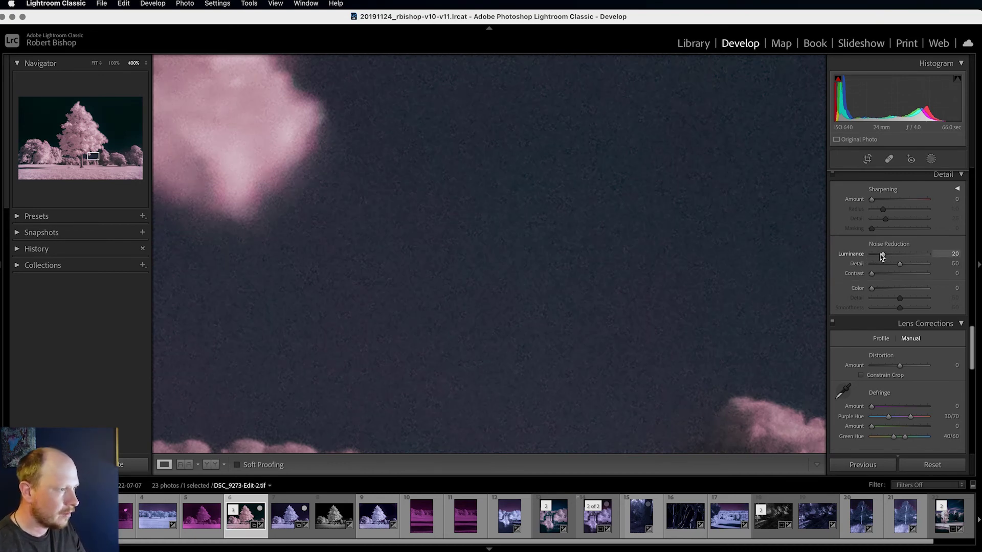
left_click(655, 250)
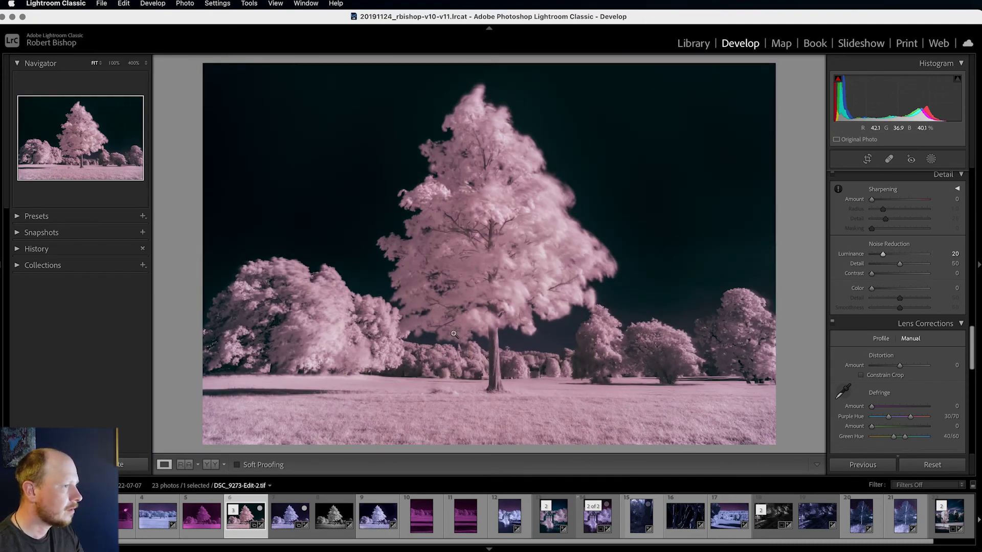
left_click_drag(551, 266, 510, 261)
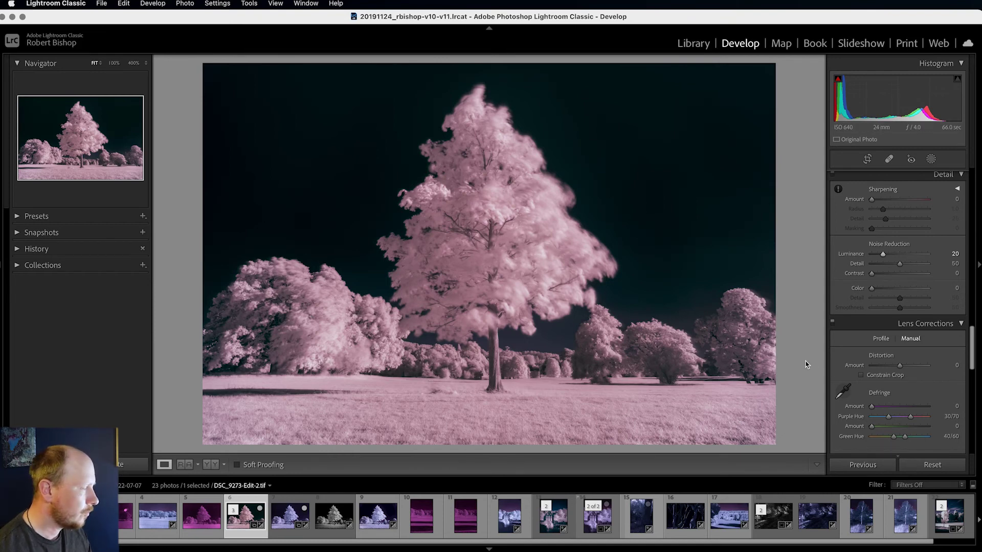
Switch the treatment to Black & White and raise Blue to +24 in the B&W mix
scroll(858, 318, "up", 10)
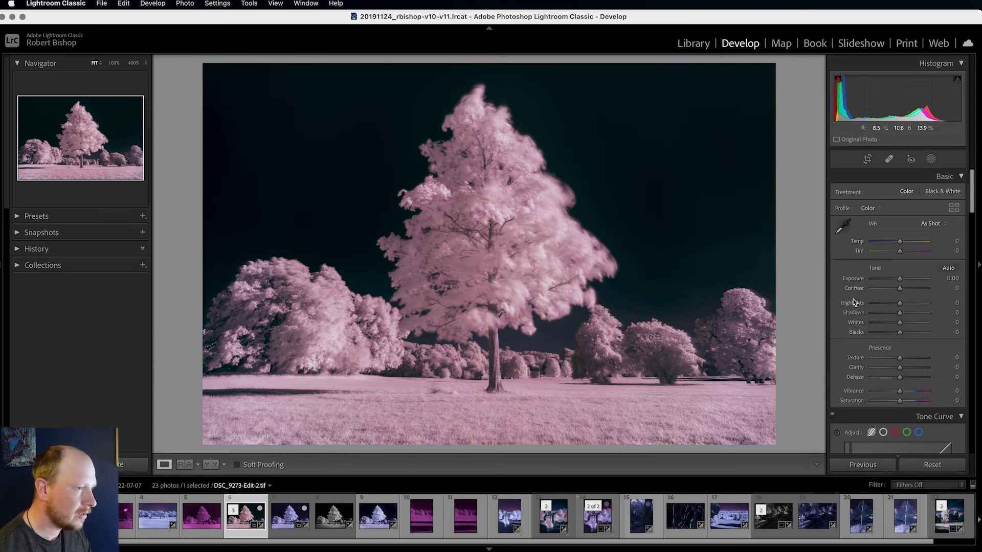
left_click(937, 196)
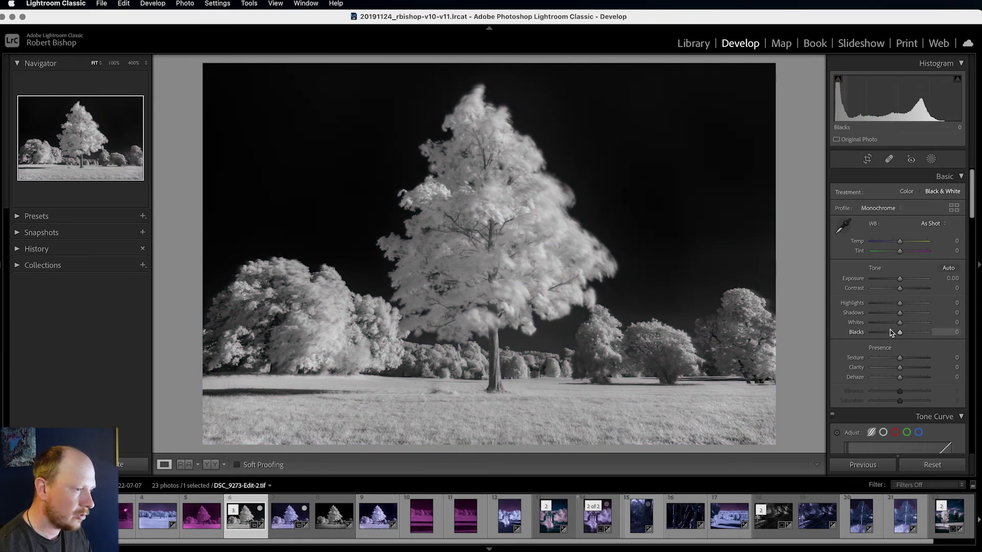
scroll(891, 333, "down", 8)
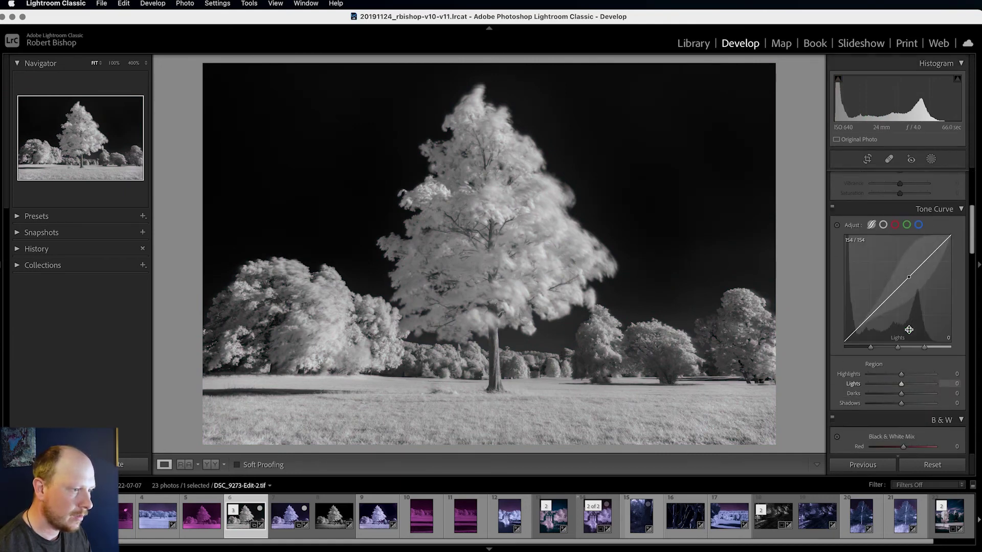
scroll(908, 329, "down", 5)
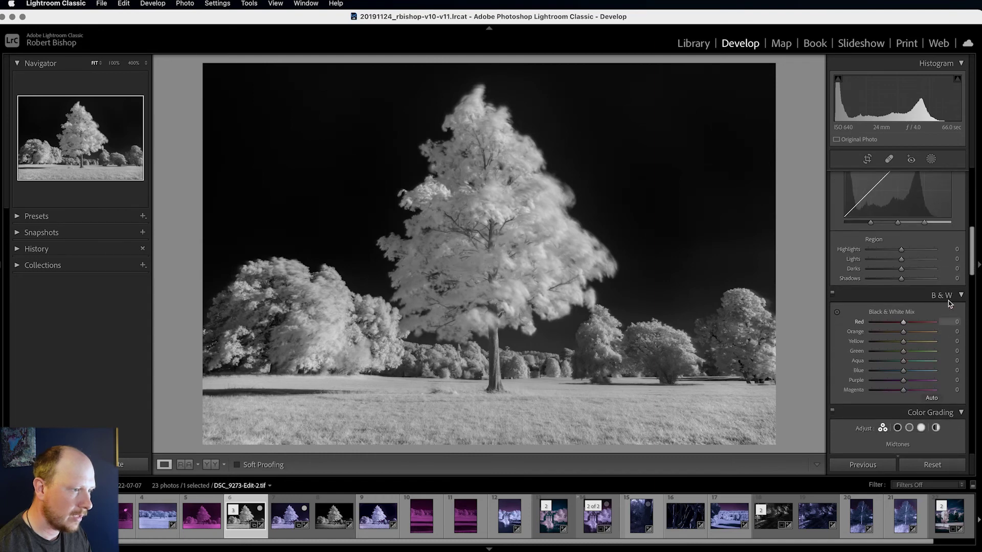
scroll(920, 358, "down", 1)
scroll(910, 351, "down", 1)
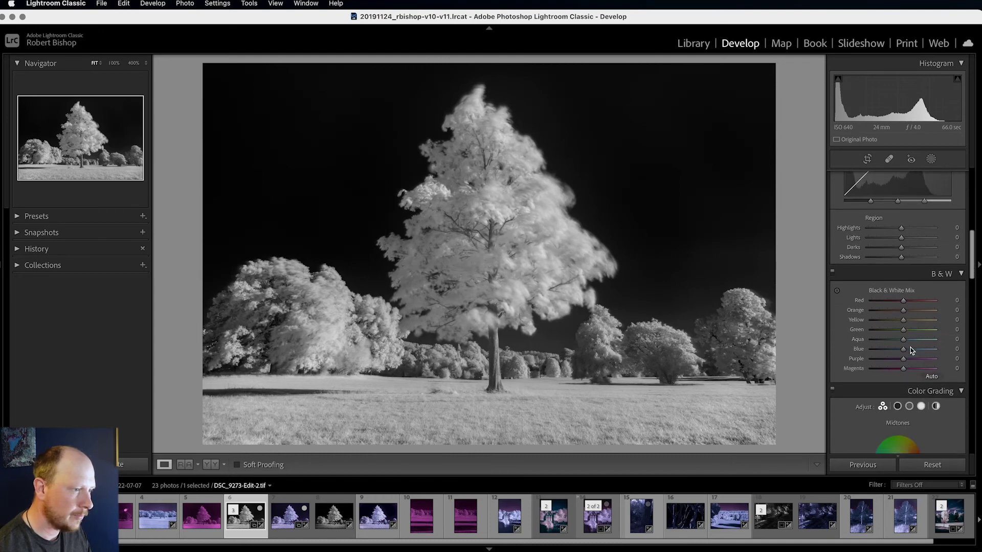
mouse_move(903, 353)
left_mouse_down()
mouse_move(914, 352)
mouse_move(895, 368)
left_mouse_up()
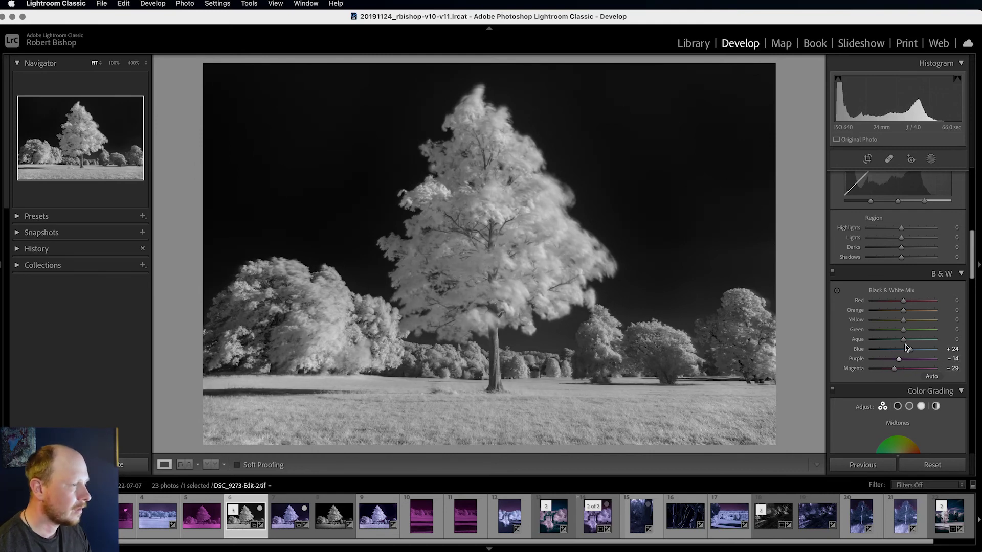
Set Texture to +6 and Clarity to +18 in the Basic panel
scroll(905, 304, "up", 5)
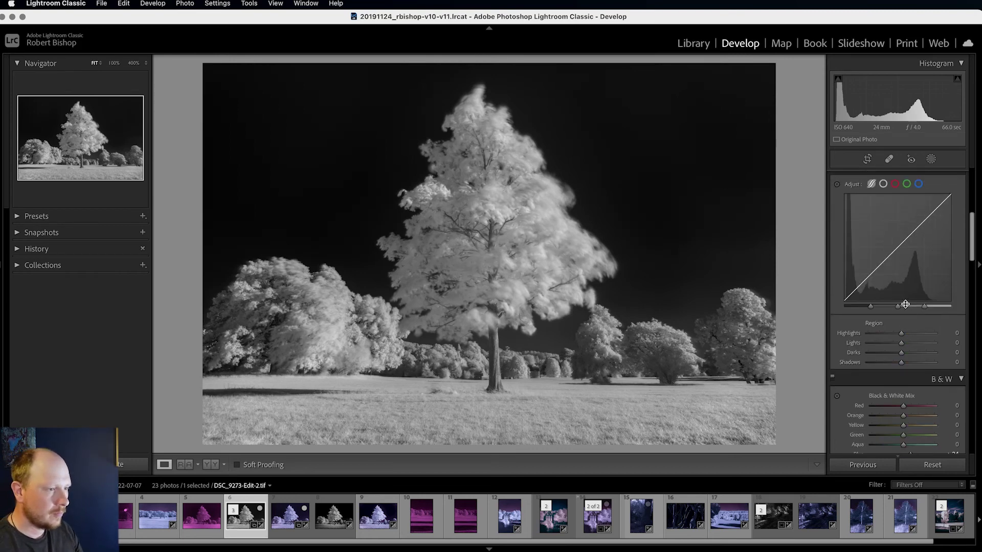
scroll(905, 304, "up", 6)
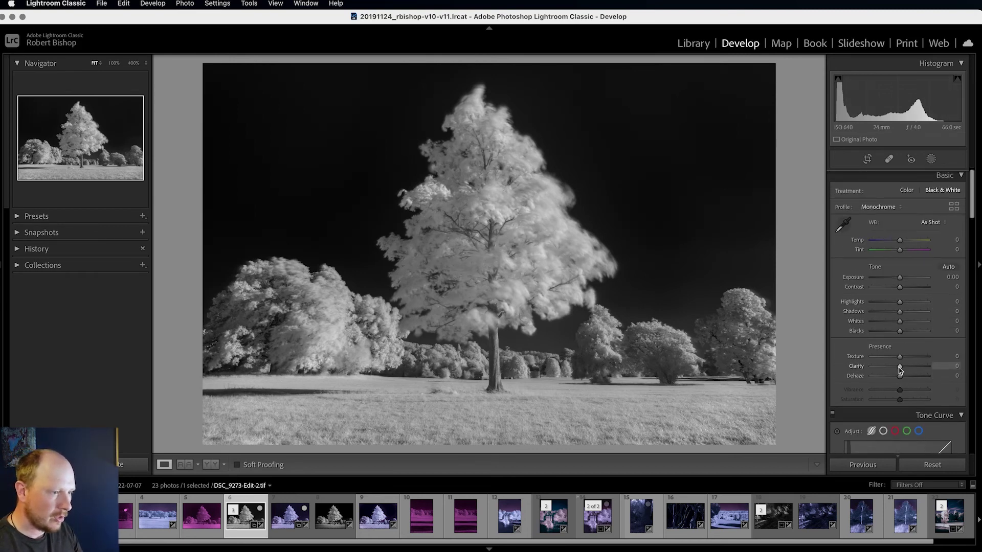
left_click_drag(899, 367, 907, 369)
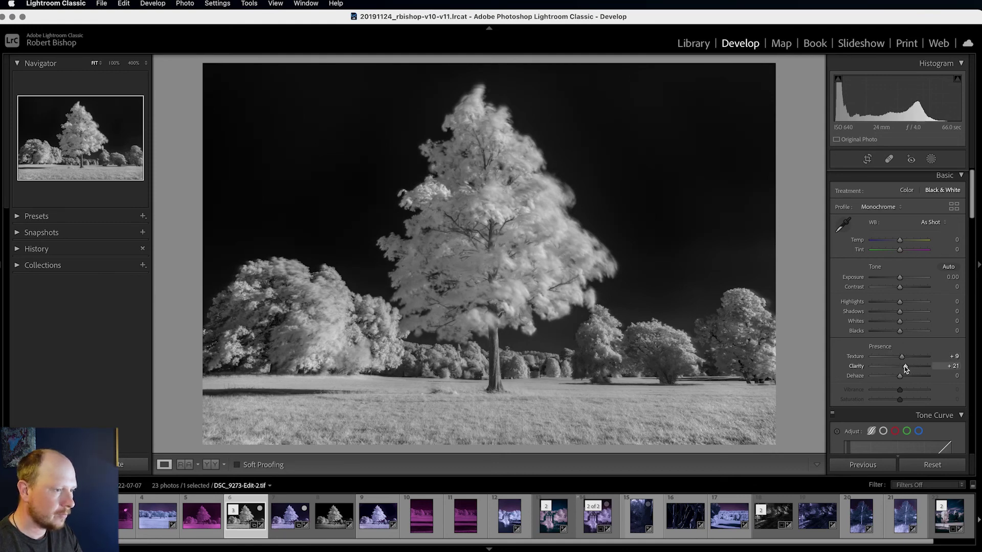
left_click_drag(905, 369, 901, 360)
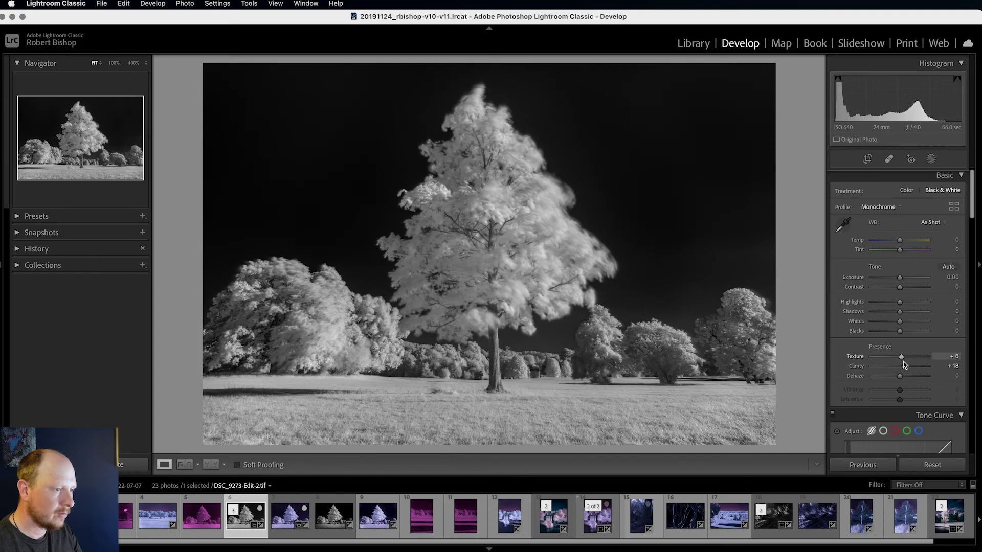
left_click(904, 365)
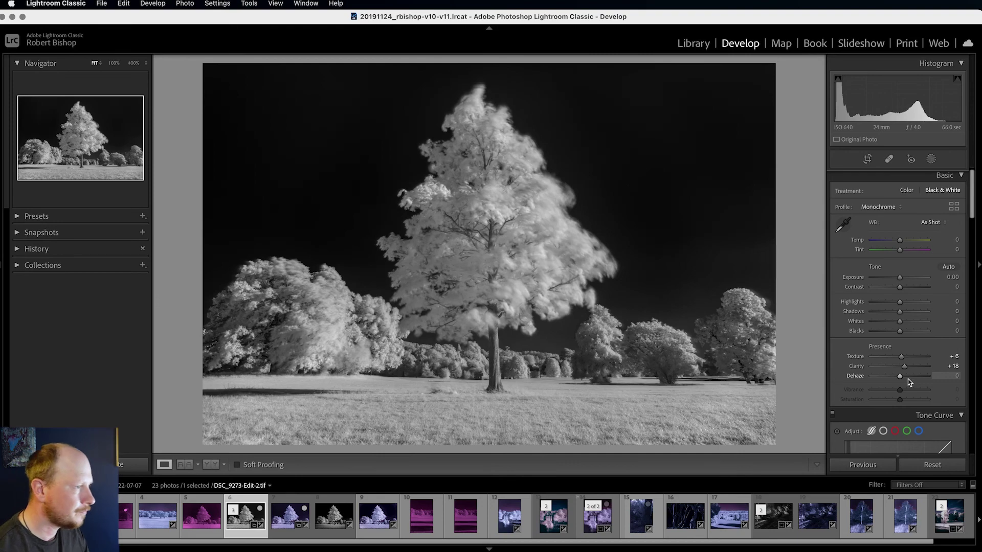
Set the Post-Crop Vignetting Amount to -25 to darken the edges
scroll(915, 358, "down", 15)
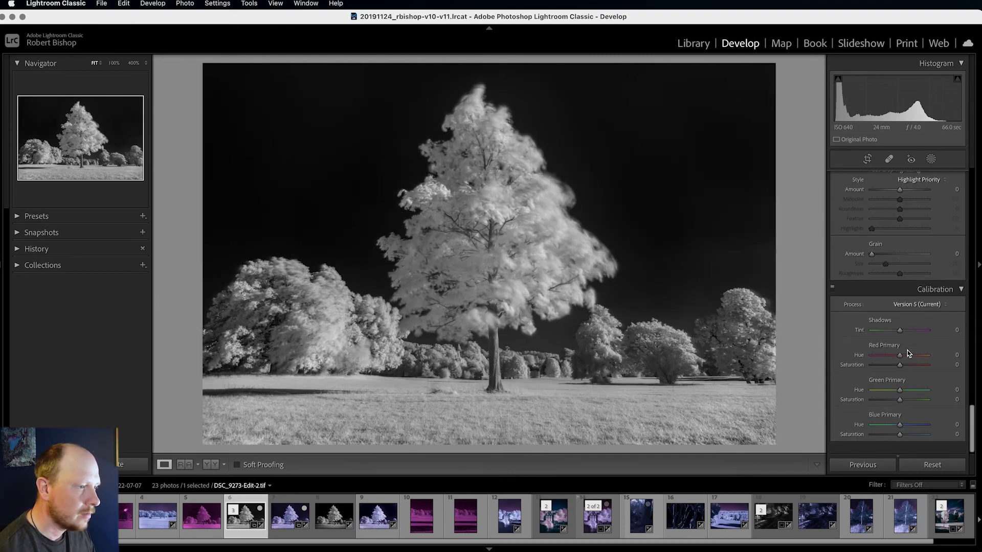
scroll(912, 333, "up", 3)
left_click_drag(899, 245, 892, 247)
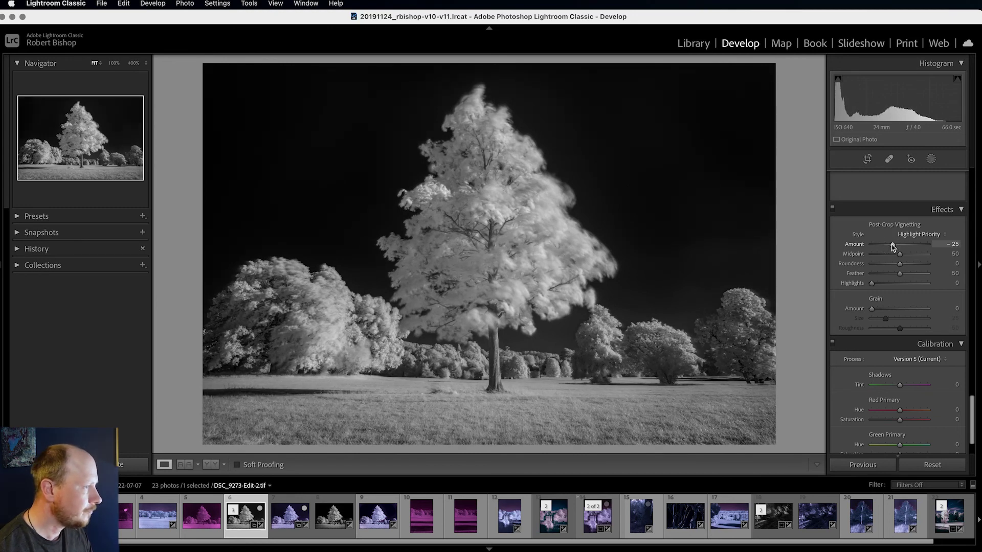